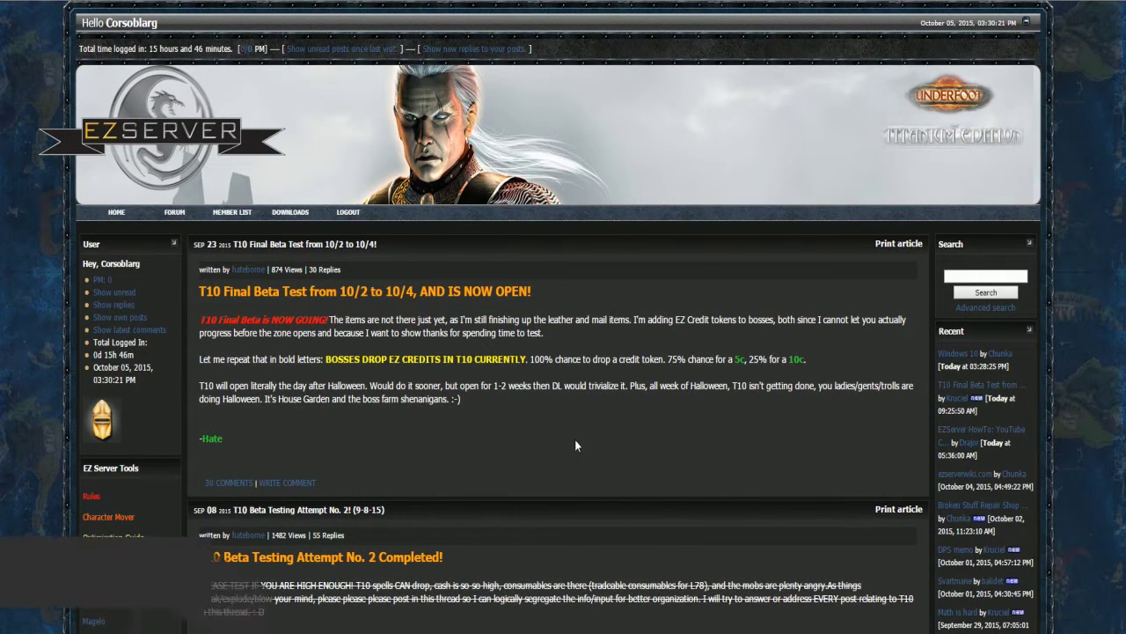
Open the compiled EZ client starter guide and download the client archive zip1.zip, accepting the download without a virus scan
scroll(491, 435, down, 4)
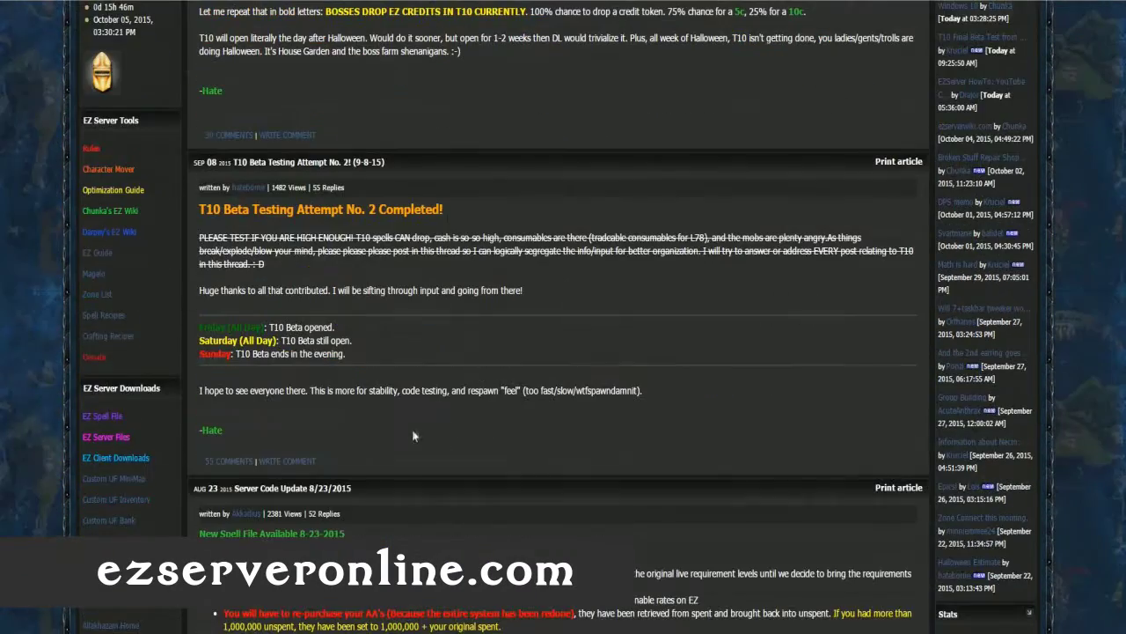
click(109, 455)
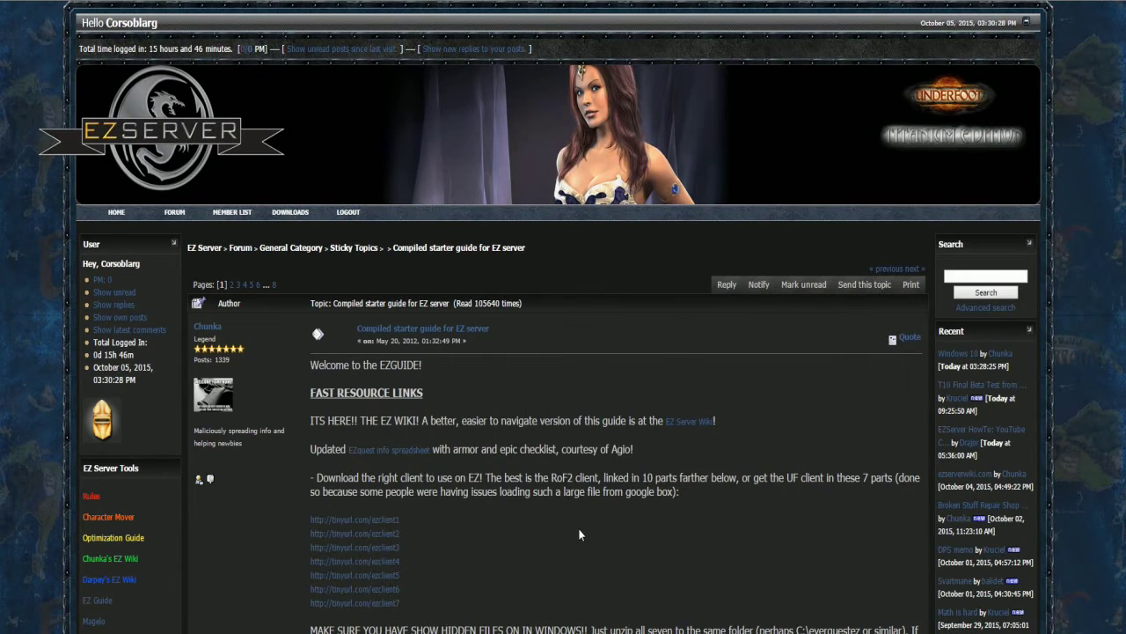
scroll(578, 528, down, 4)
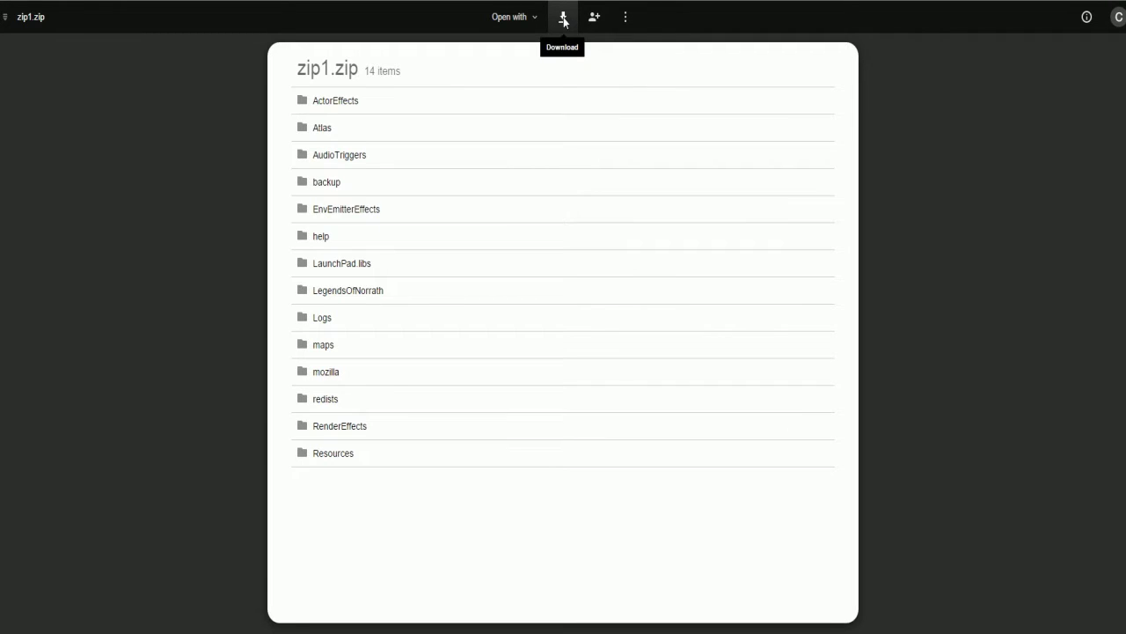
click(564, 20)
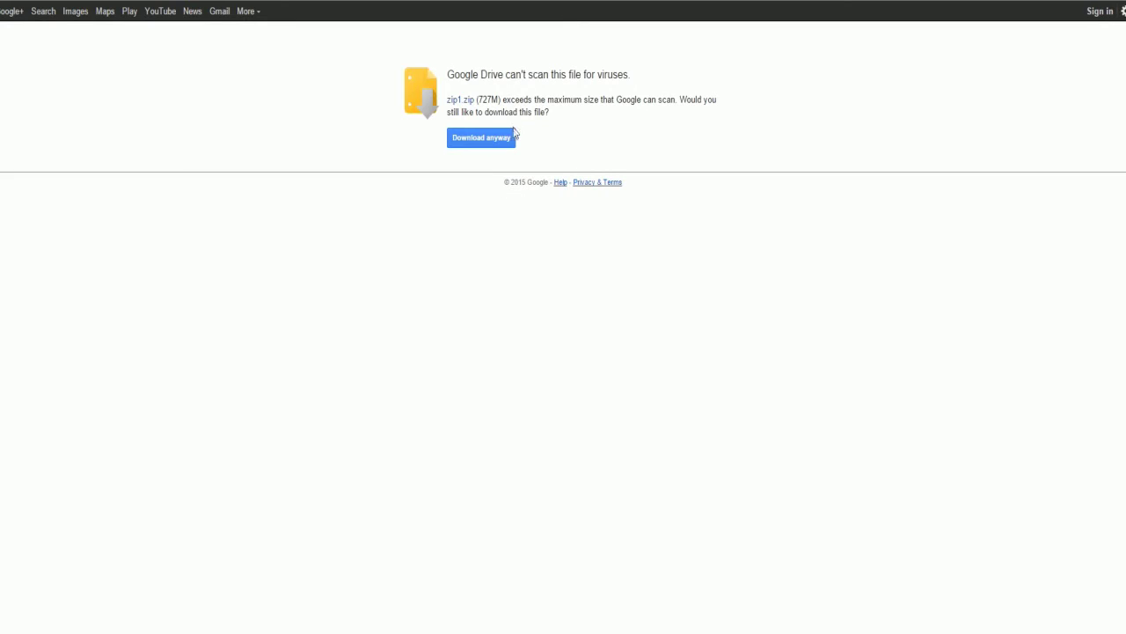
click(493, 146)
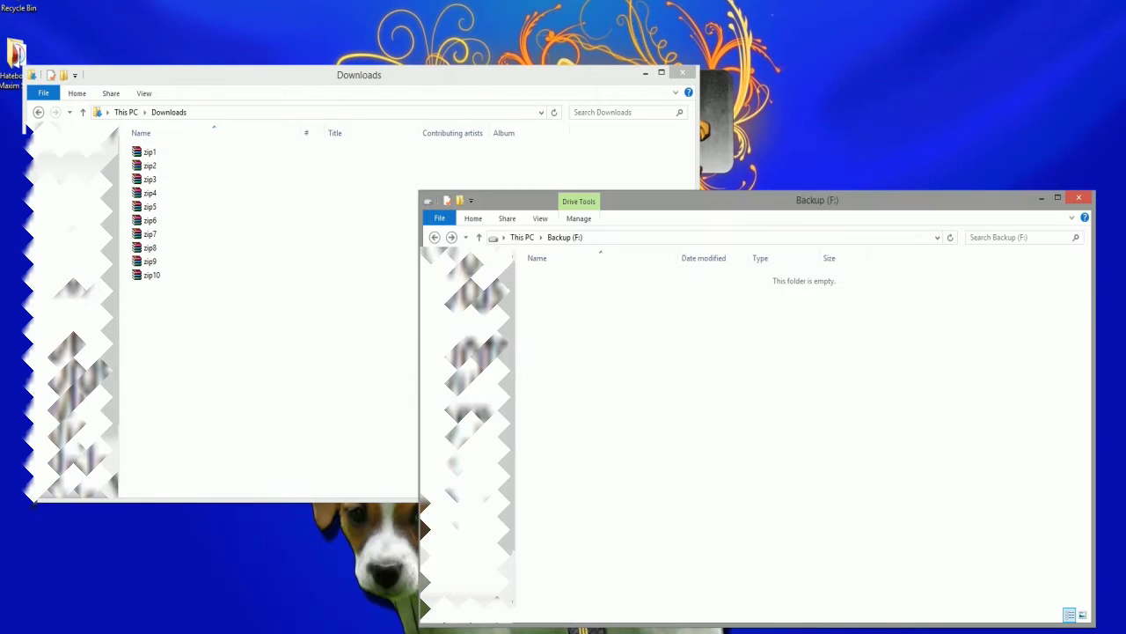
Create a folder named "EverQuest EZ Server" on the Backup (F:) drive and open it
right_click(643, 402)
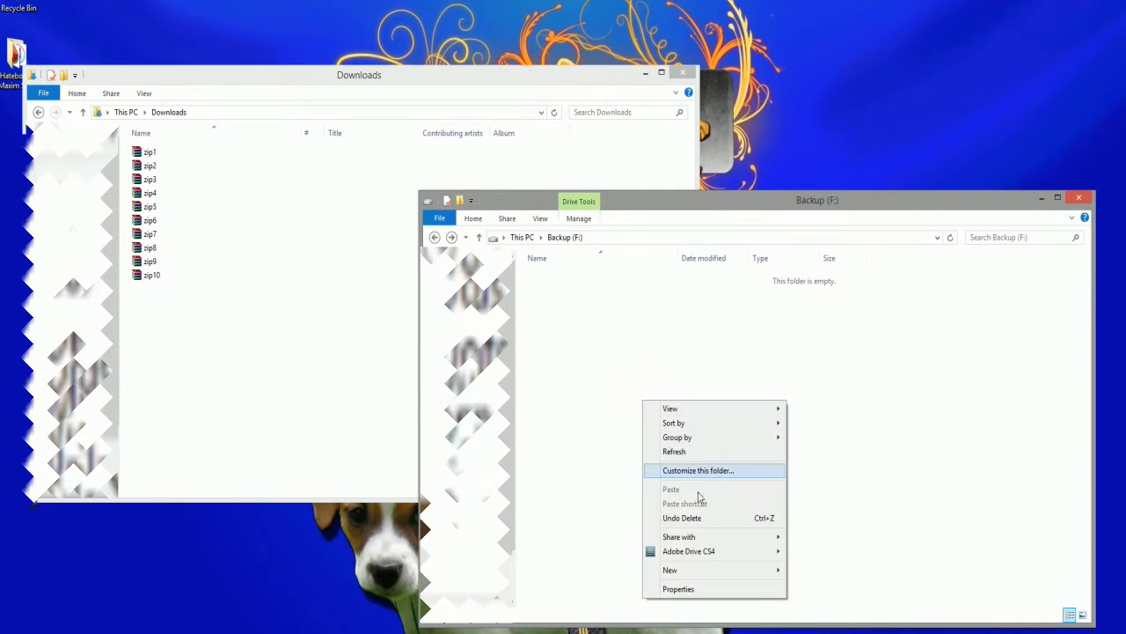
mouse_move(682, 572)
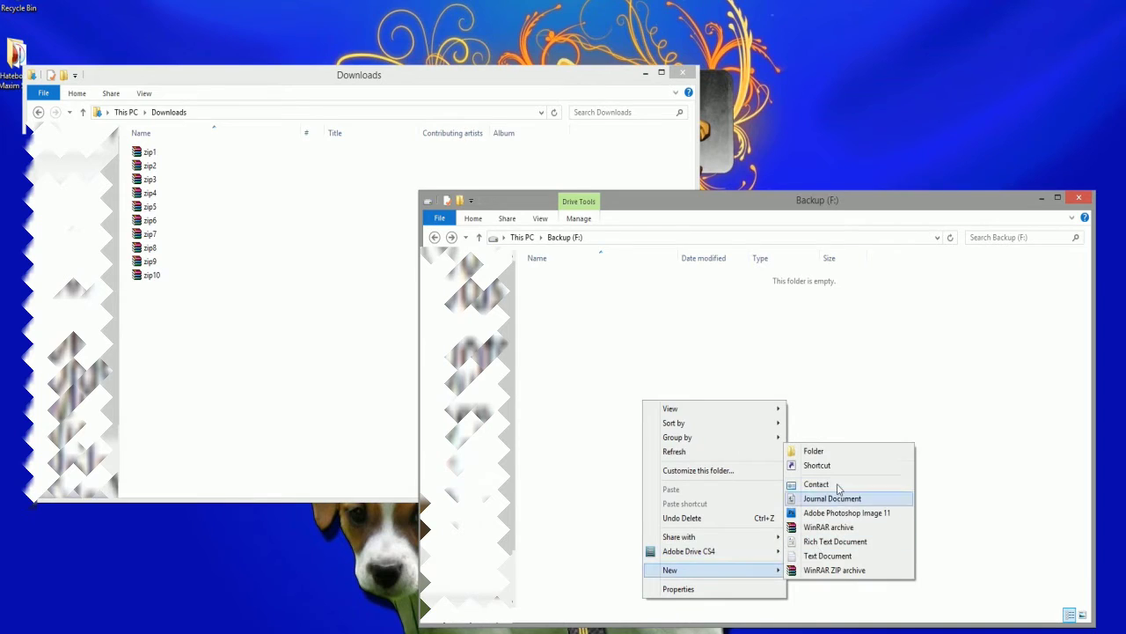
click(834, 451)
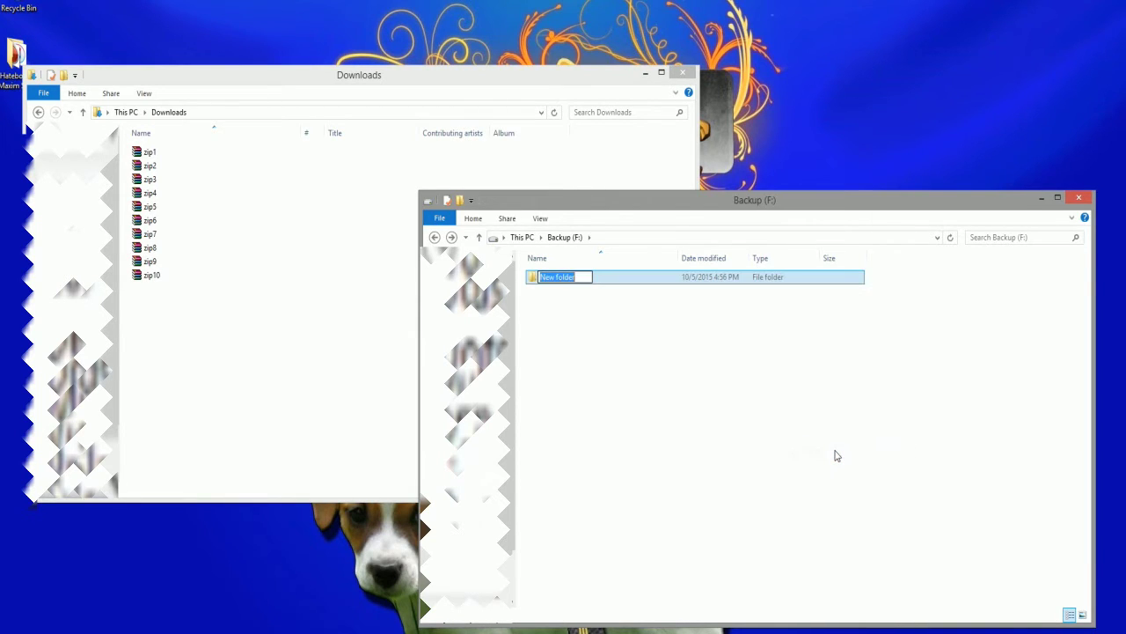
text(EverQuest EZ Server)
key(Return)
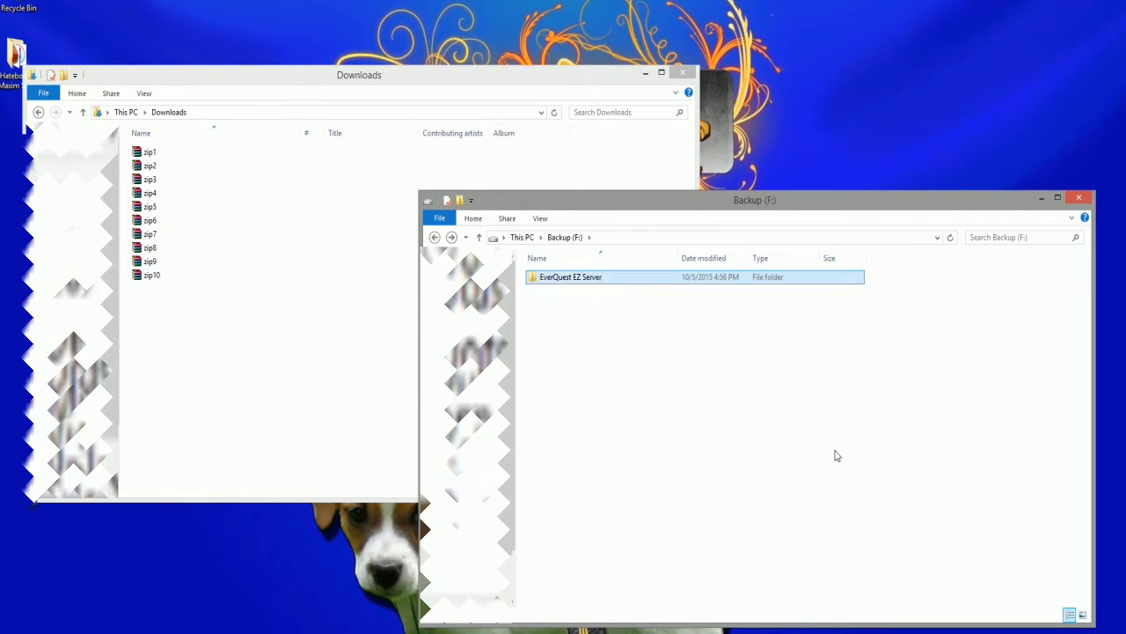
double_click(585, 278)
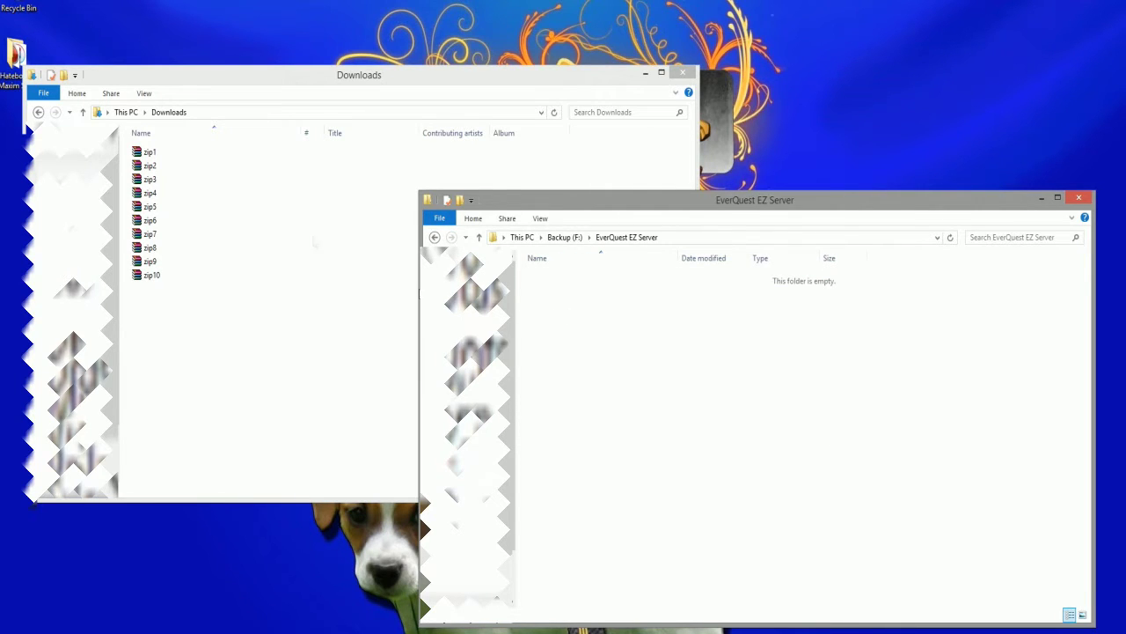
Open the downloaded zip10 archive, dismiss the license reminder and select all its files from thevoidd.emt to the end of the list
double_click(88, 271)
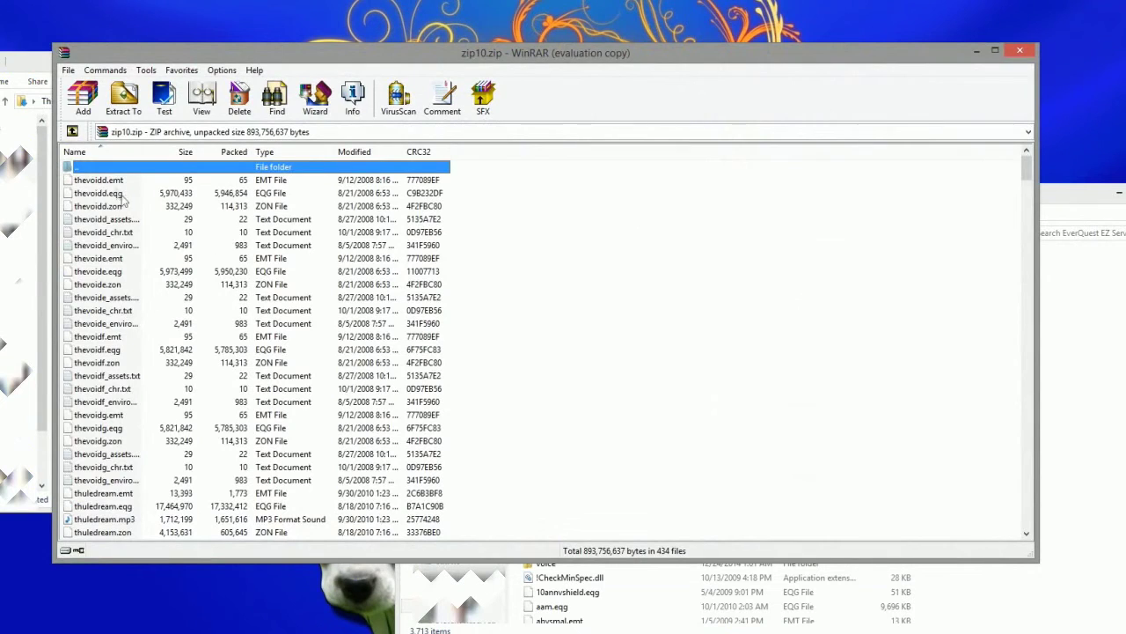
click(651, 250)
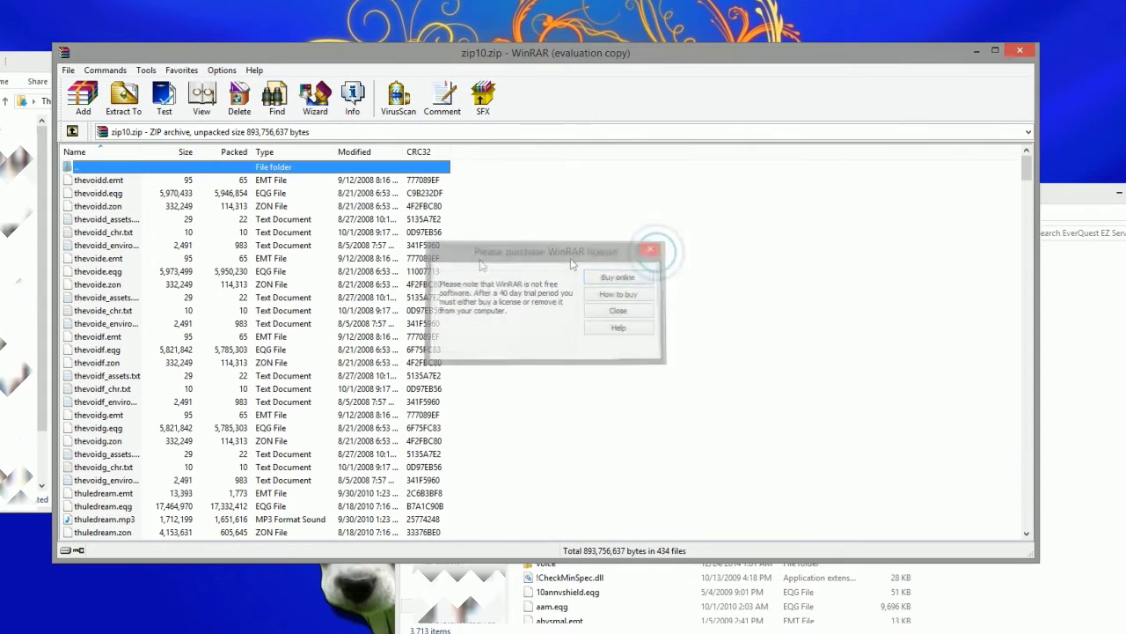
click(70, 181)
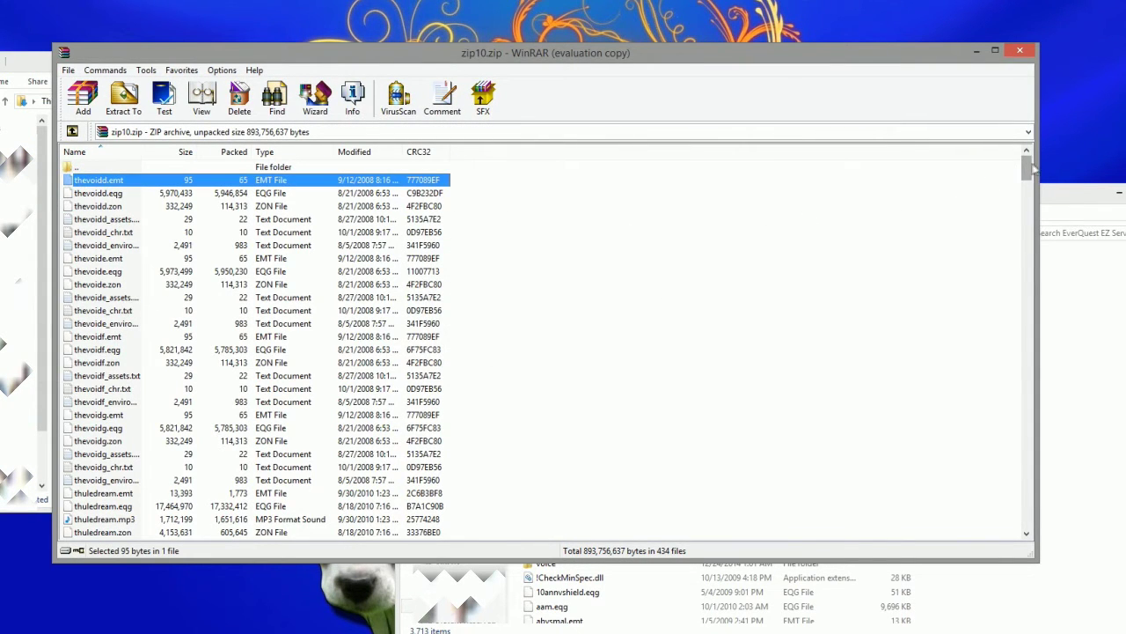
drag(1028, 172, 1027, 519)
shift+click(110, 532)
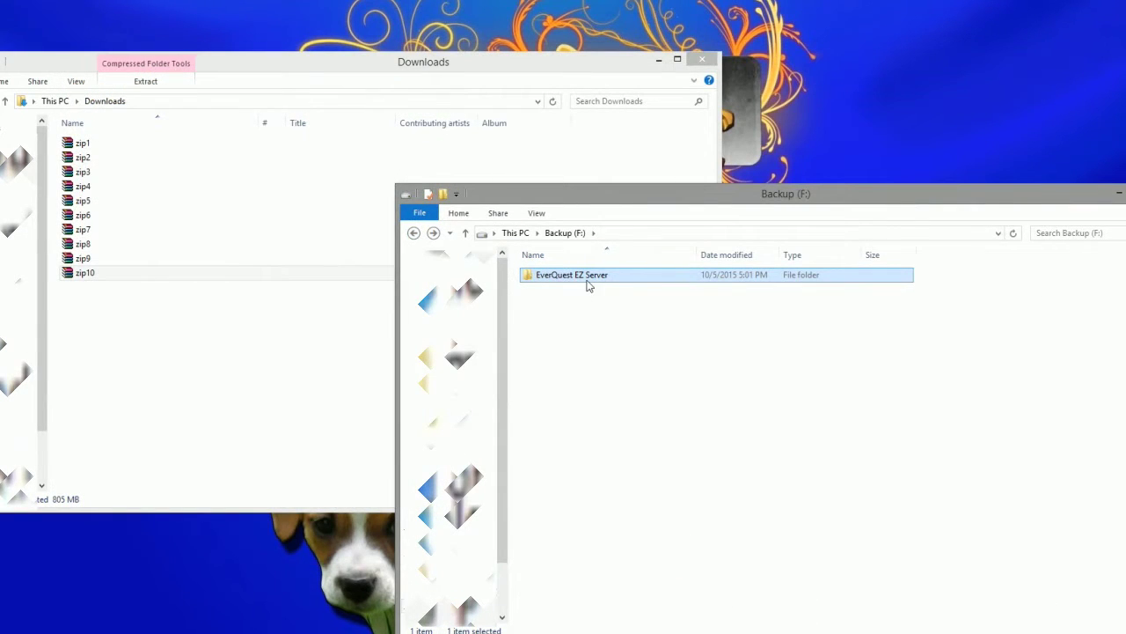
Make a copy of the EverQuest EZ Server folder on the Backup (F:) drive
drag(589, 278, 601, 419)
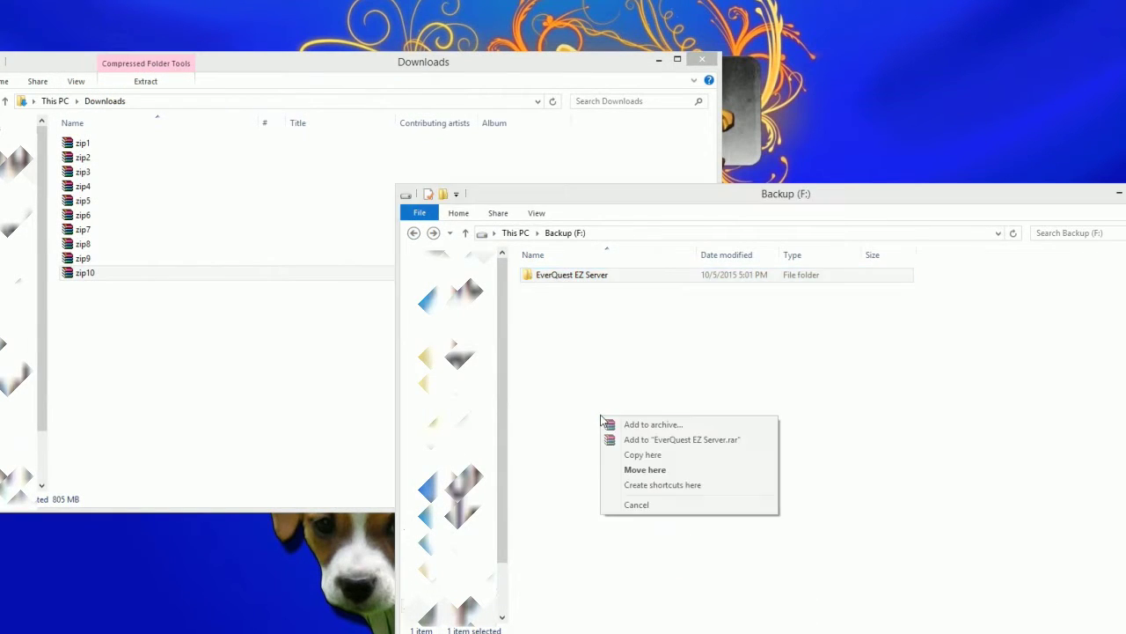
click(651, 455)
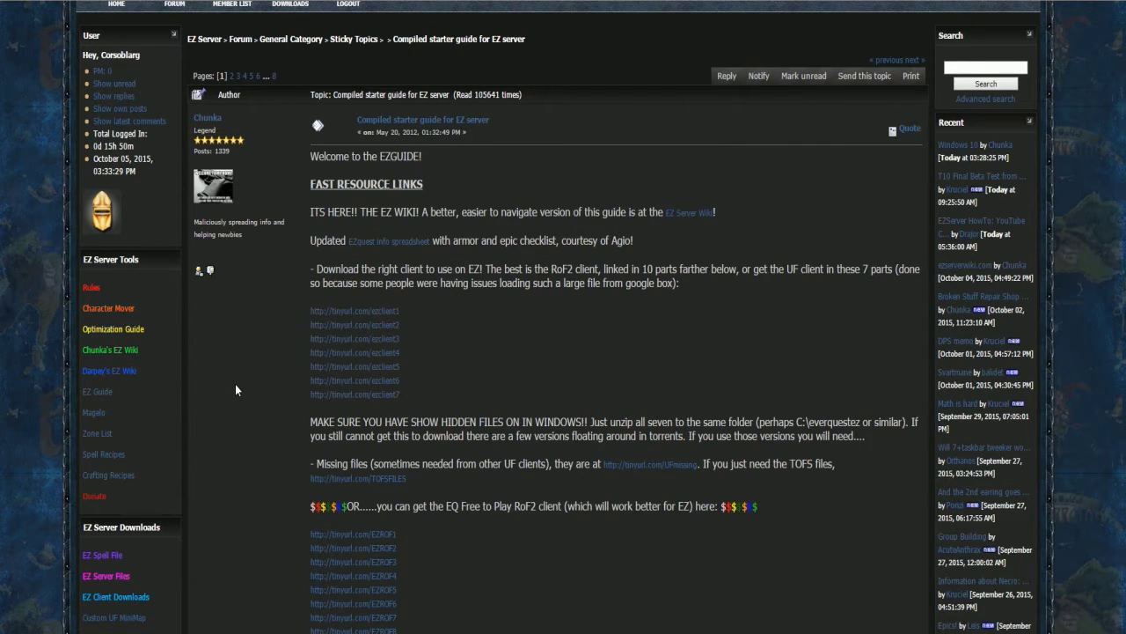
Download the EZ Server Files and put dbstr_us.txt and spells_us.txt from spells_new_100215.zip into the EverQuest EZ Server folder, replacing the existing files
scroll(235, 389, down, 3)
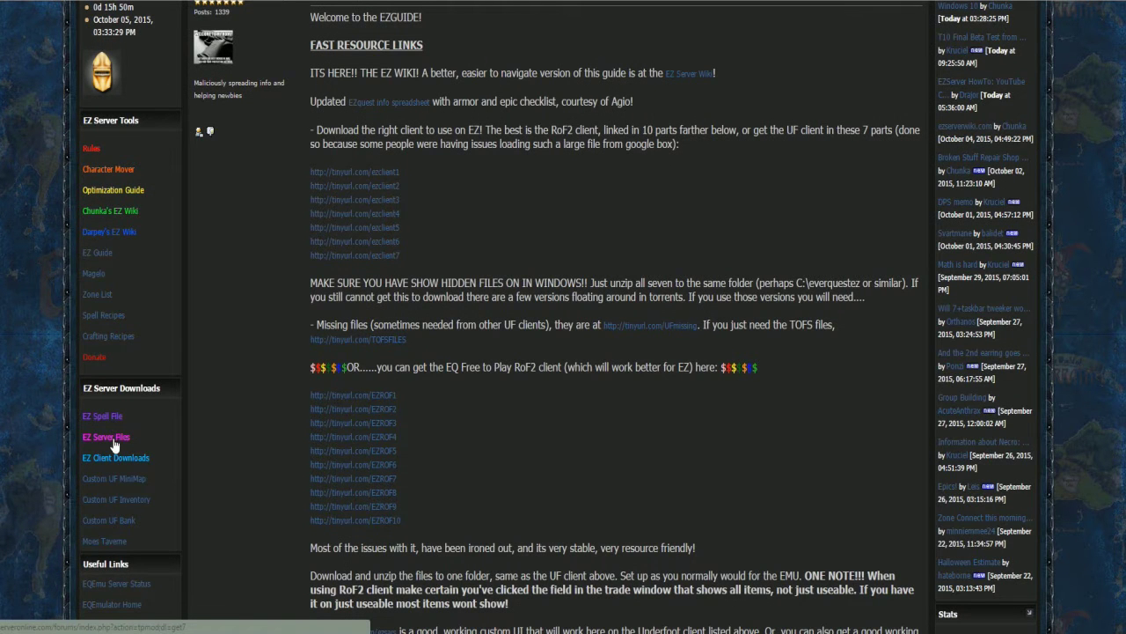
click(108, 437)
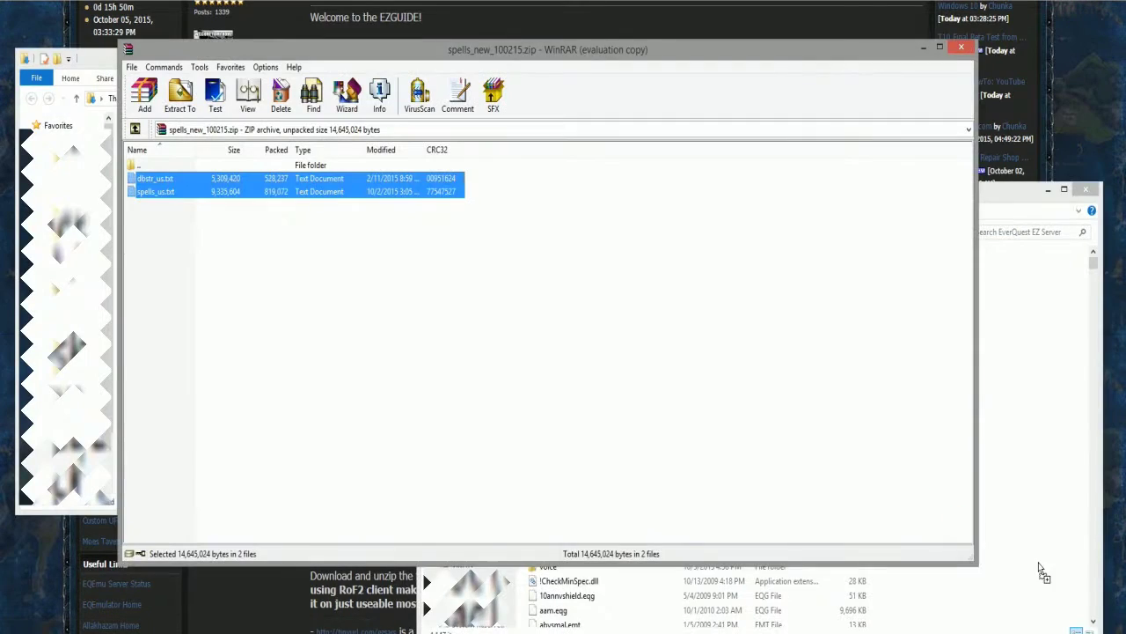
drag(1038, 563, 1038, 562)
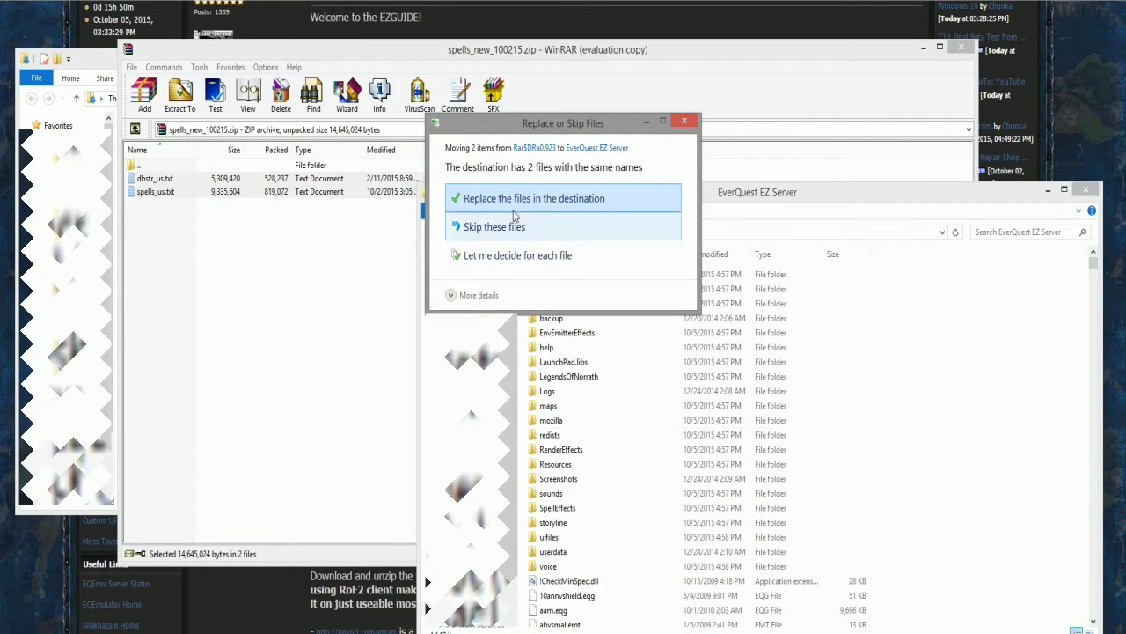
click(519, 201)
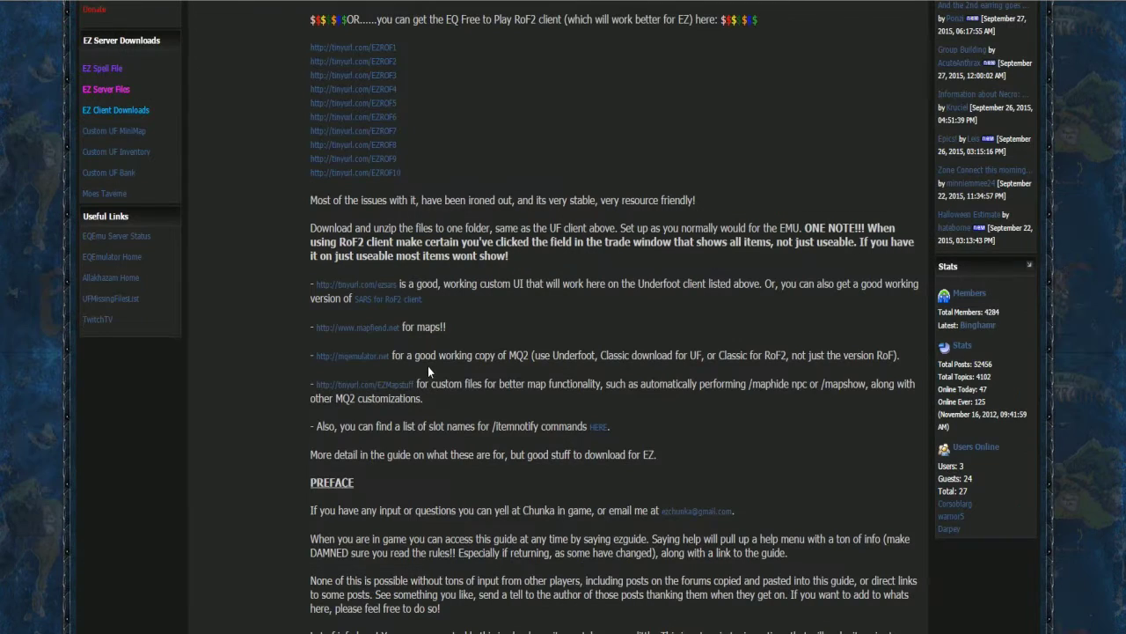
Download the ALL Maps pack from mapfiend.net and the custom map files from the guide's EZMapstuff link
click(378, 330)
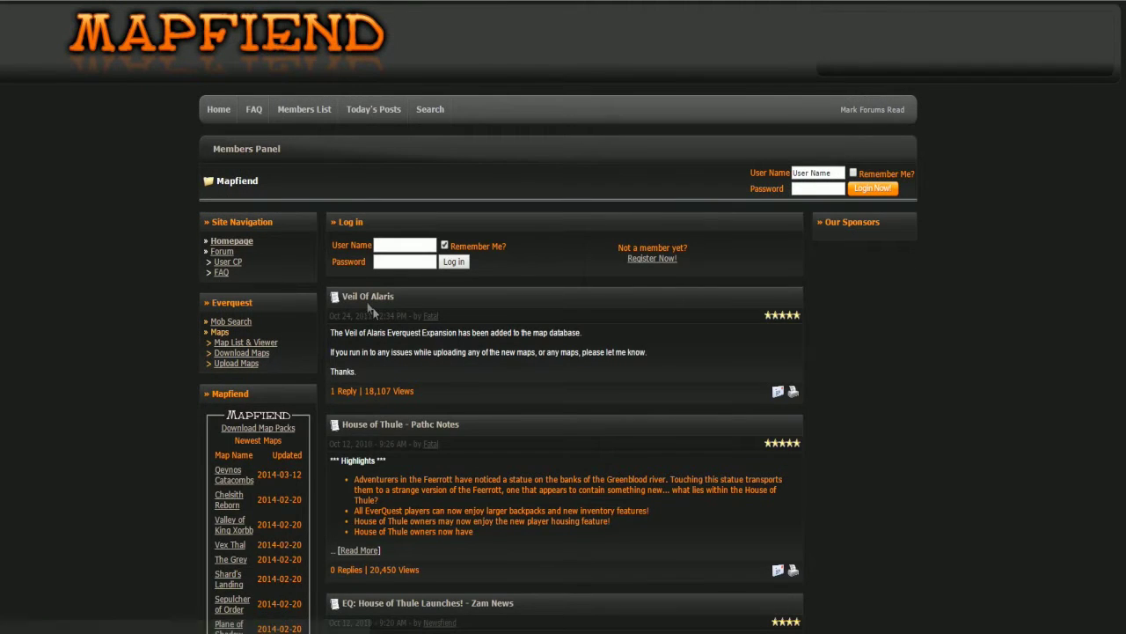
click(253, 356)
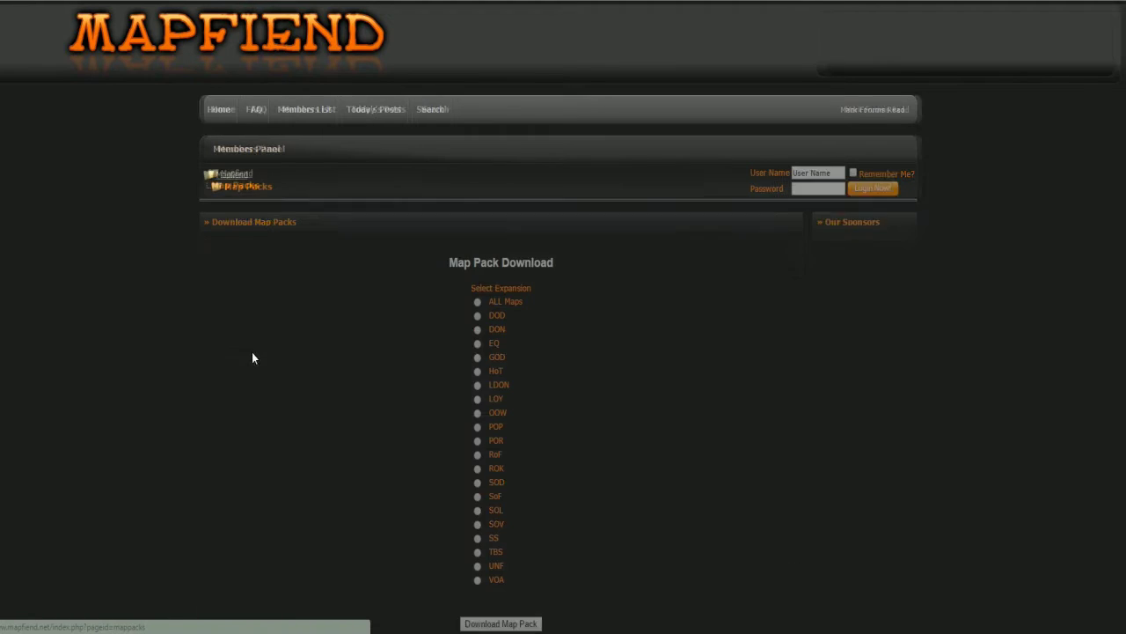
click(480, 303)
click(493, 623)
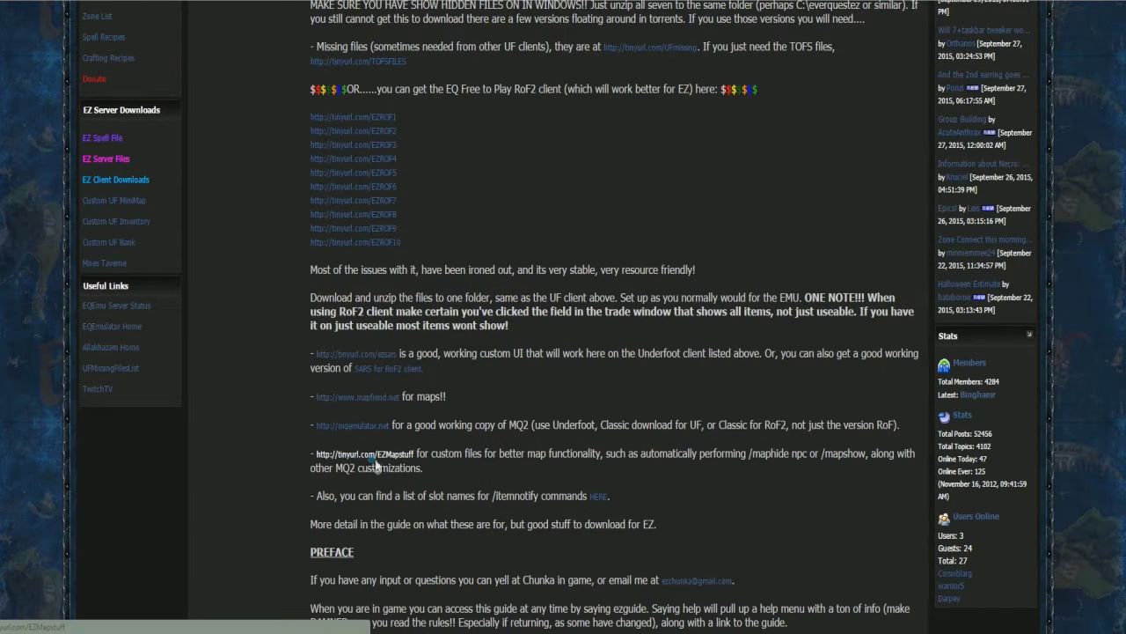
click(376, 458)
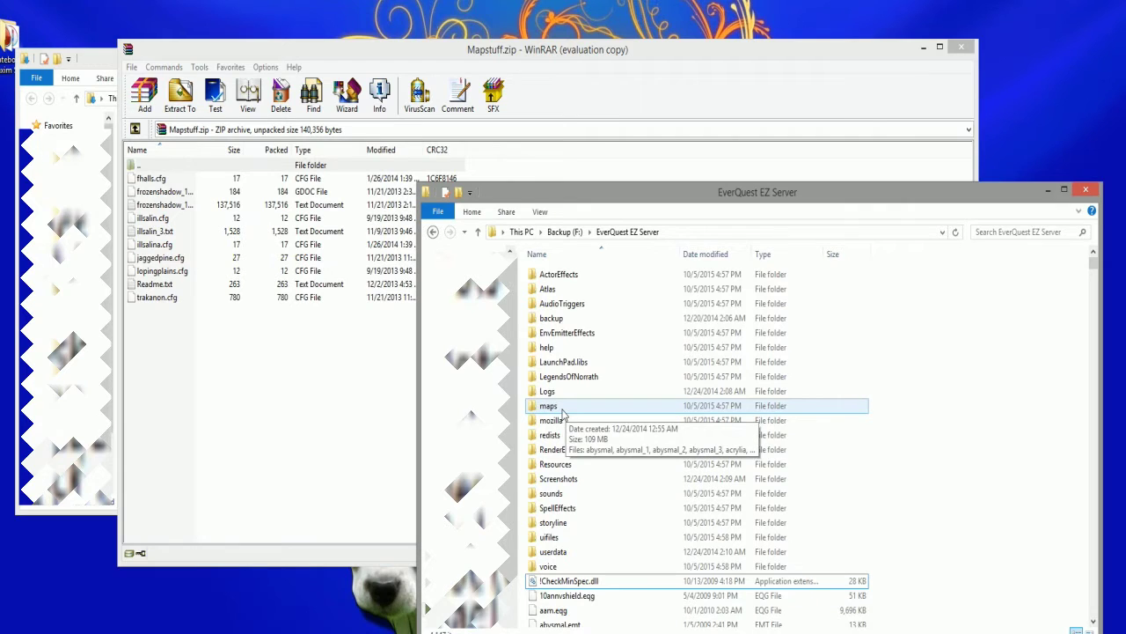
Open the client's maps folder and the mapfiend_ALL archive, and select abysmal_1.txt as its first file
double_click(549, 406)
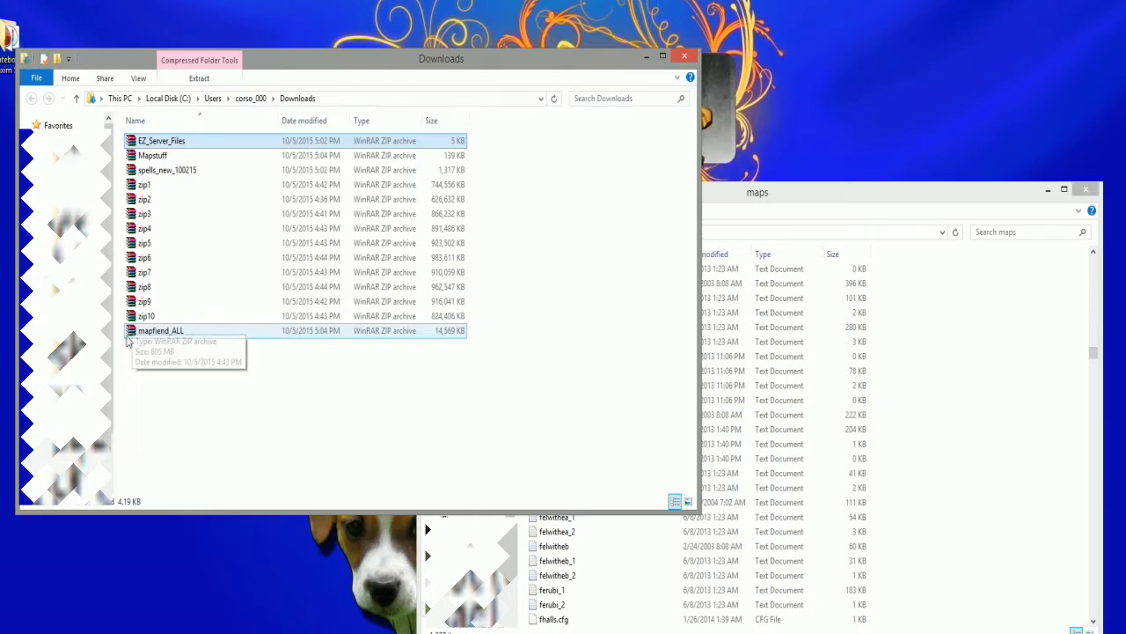
double_click(147, 332)
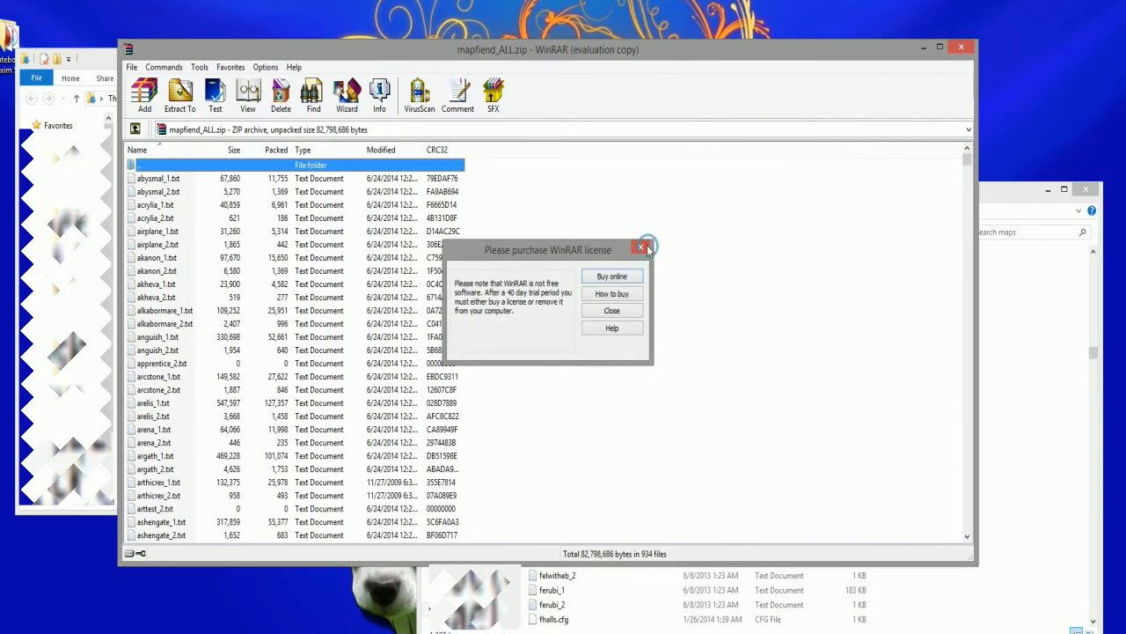
click(647, 249)
click(149, 179)
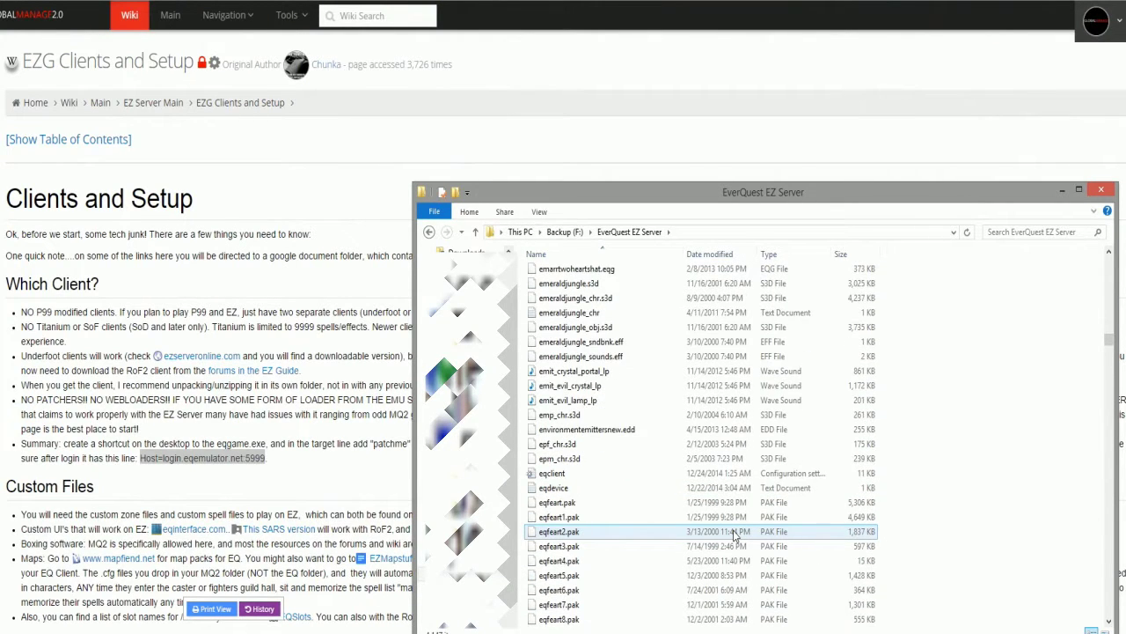
Open the eqhost text file in the EverQuest EZ Server folder, check its login server line against Host=login.eqemulator.net:5999, and close it
scroll(736, 533, down, 1)
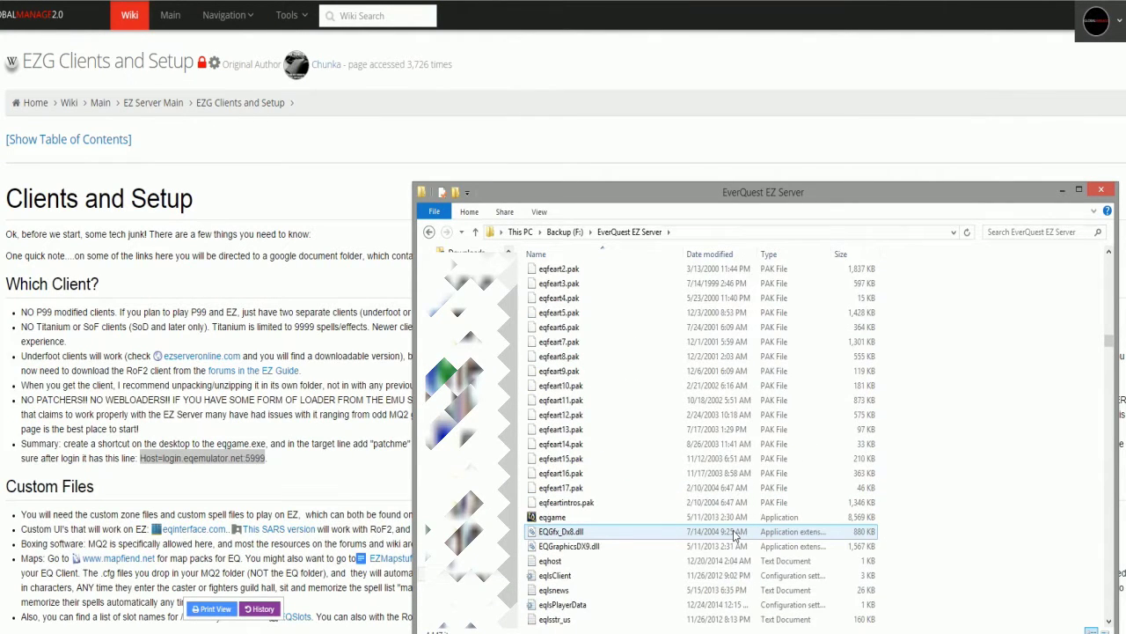
scroll(736, 533, down, 1)
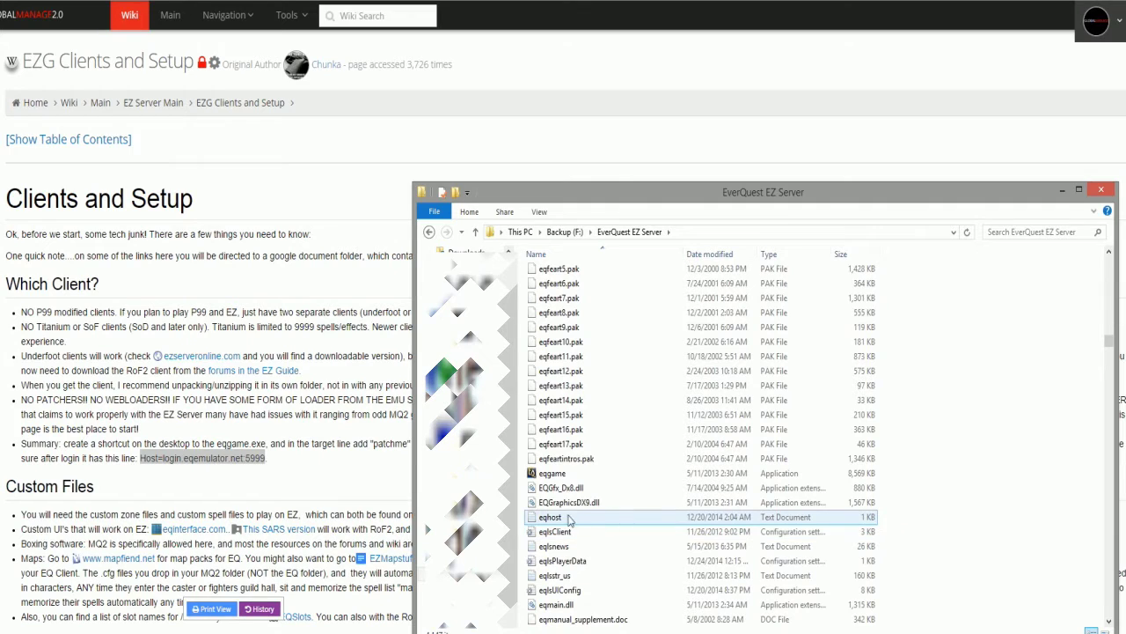
double_click(569, 518)
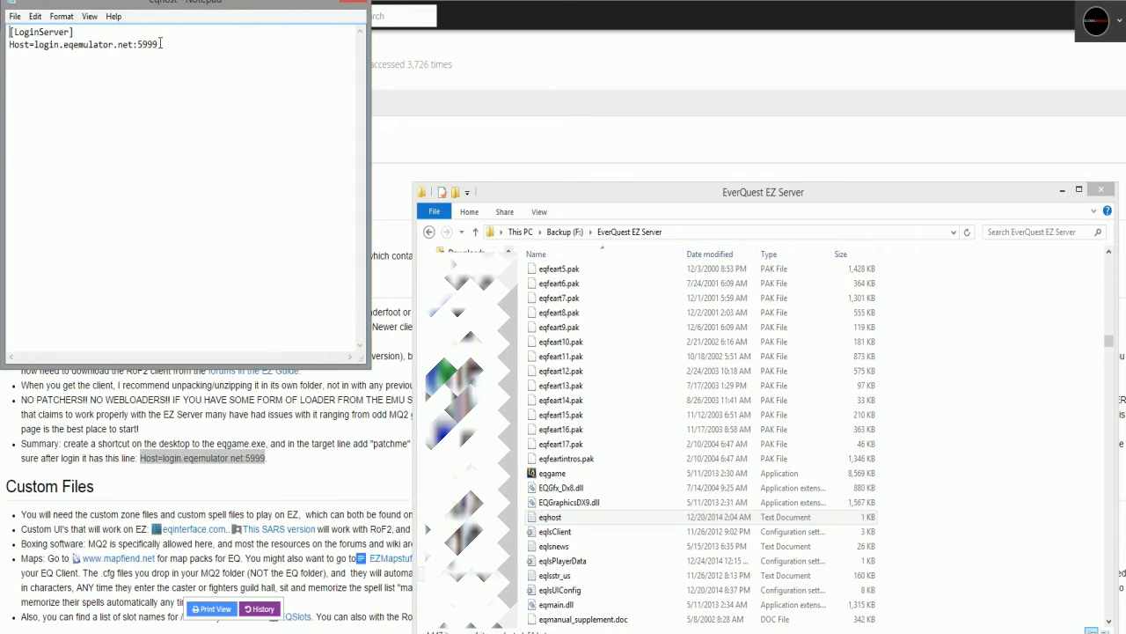
drag(160, 44, 136, 45)
click(18, 53)
key(shift+Up)
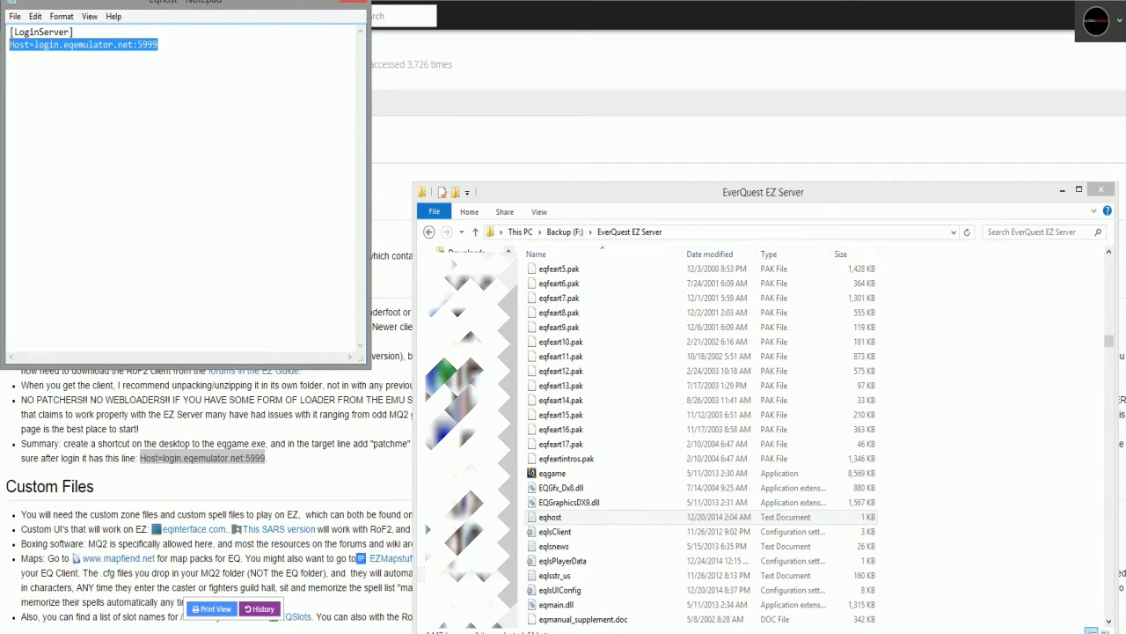
drag(158, 44, 50, 44)
click(186, 45)
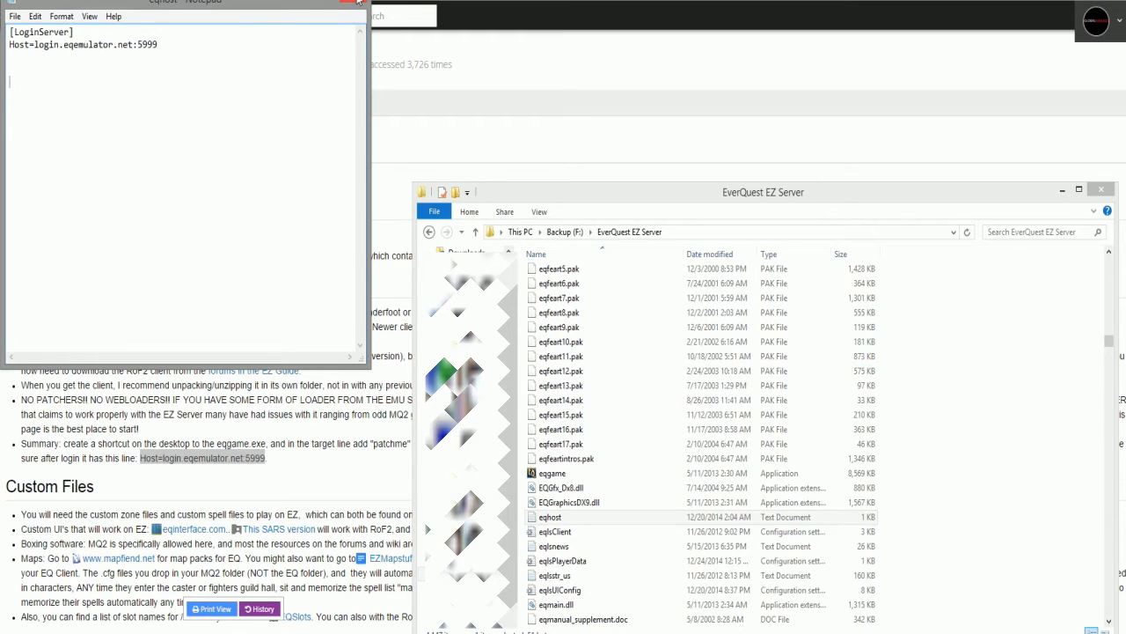
click(358, 2)
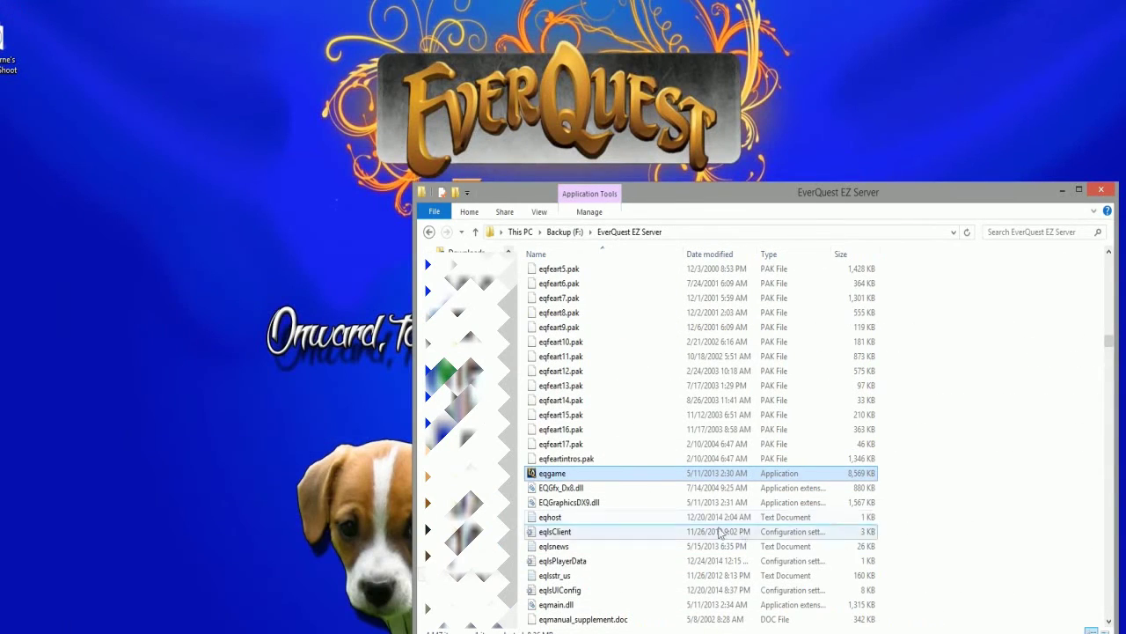
Create a desktop shortcut to eqgame from the EverQuest EZ Server folder and place it beneath the existing desktop icon
drag(546, 476, 19, 177)
click(70, 245)
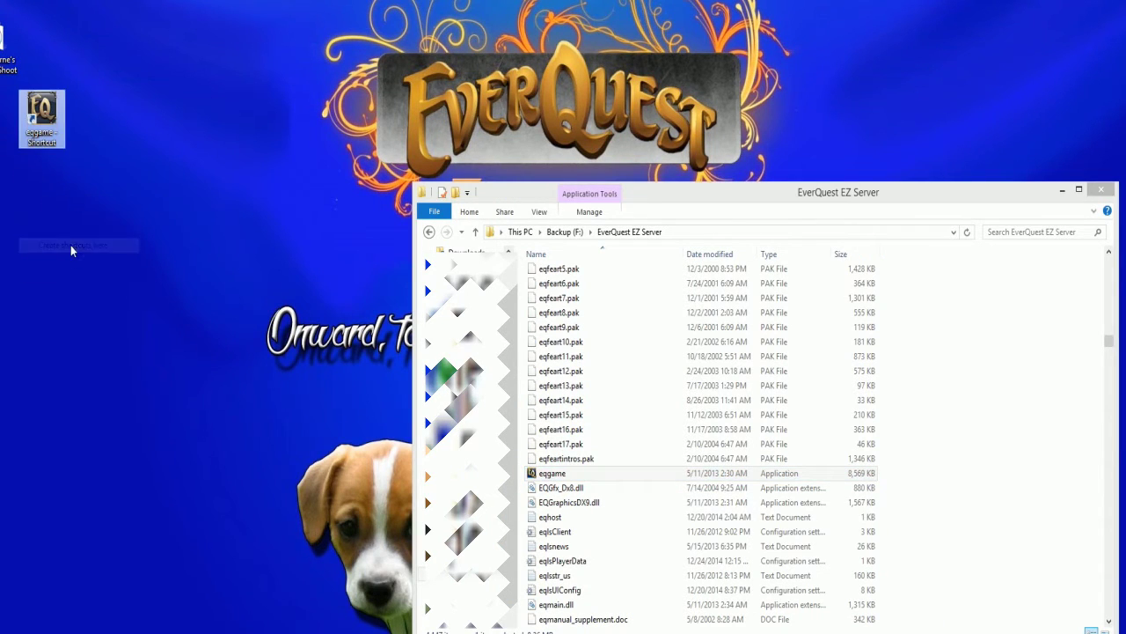
drag(50, 141, 5, 139)
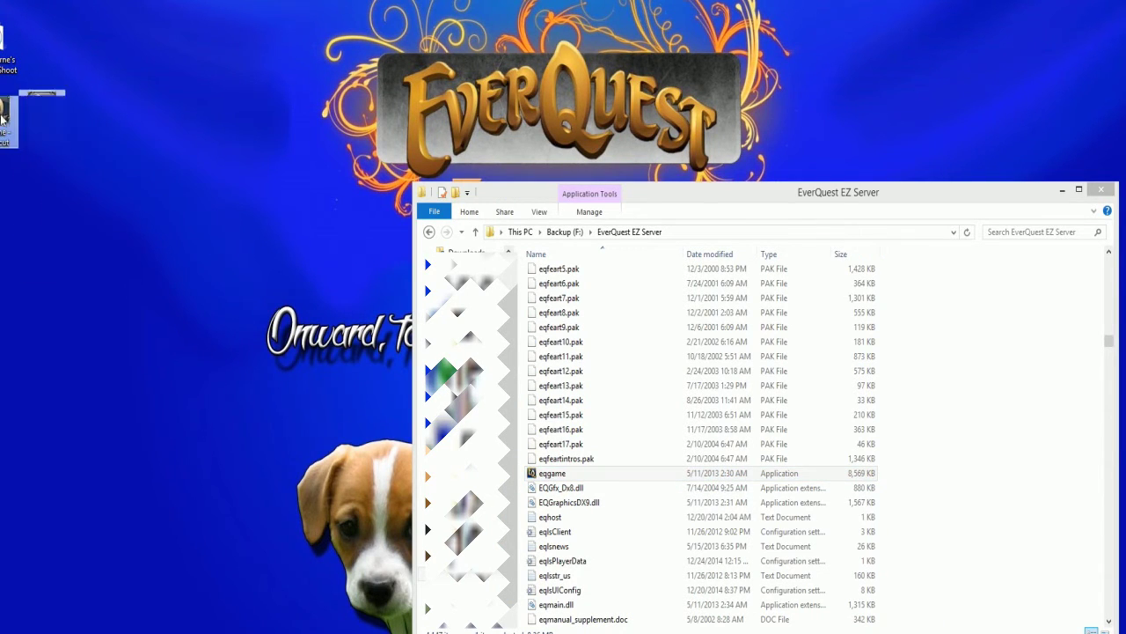
Append patchme after eqgame.exe" in the desktop shortcut's target, apply the change and close its properties
right_click(2, 141)
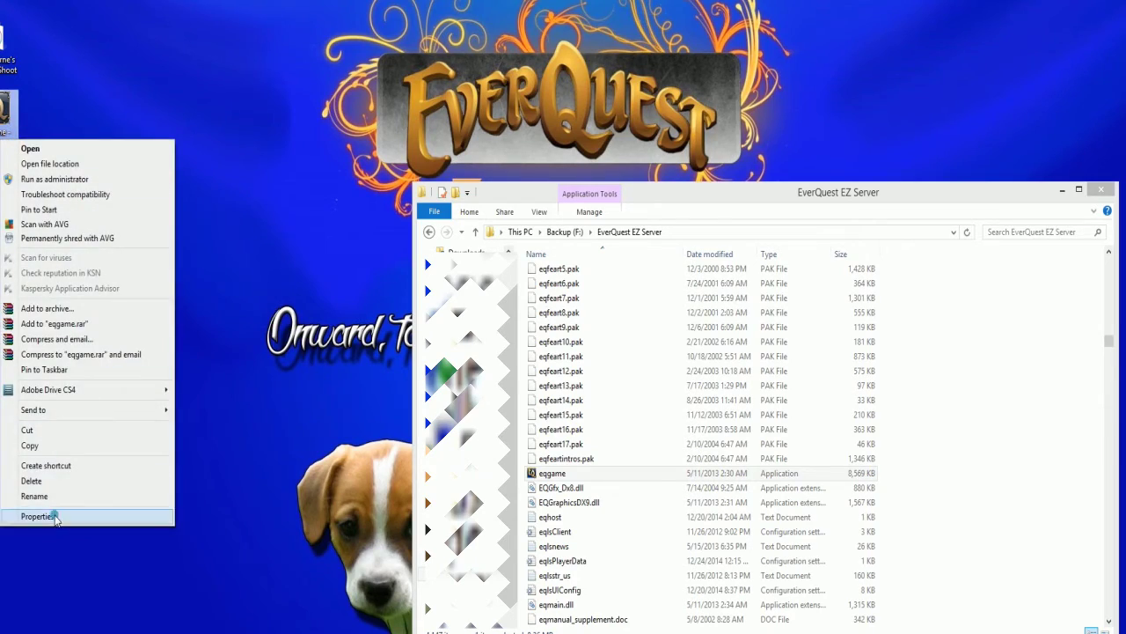
click(51, 515)
click(659, 243)
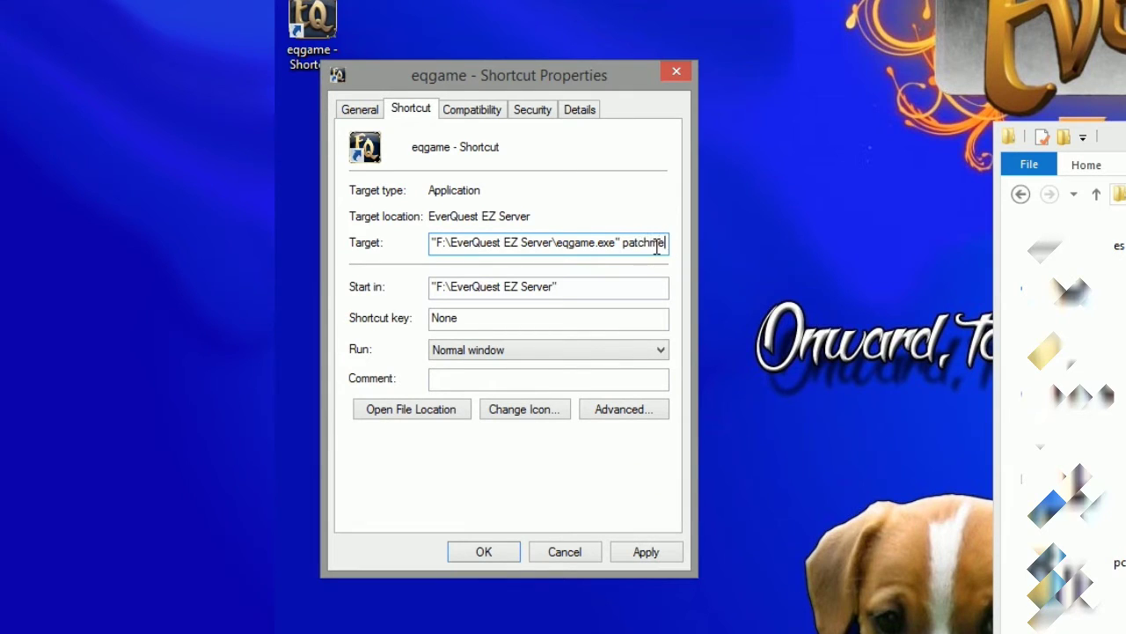
click(624, 553)
click(479, 553)
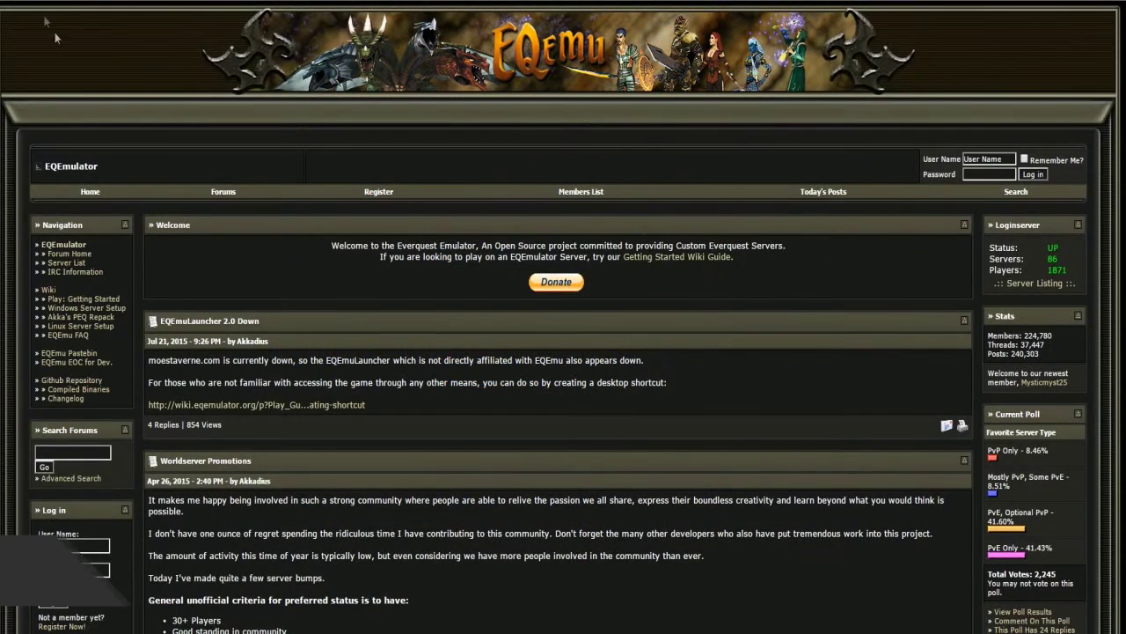
Register a new EQEmulator forum account with a user name, agreeing to the forum rules
click(379, 192)
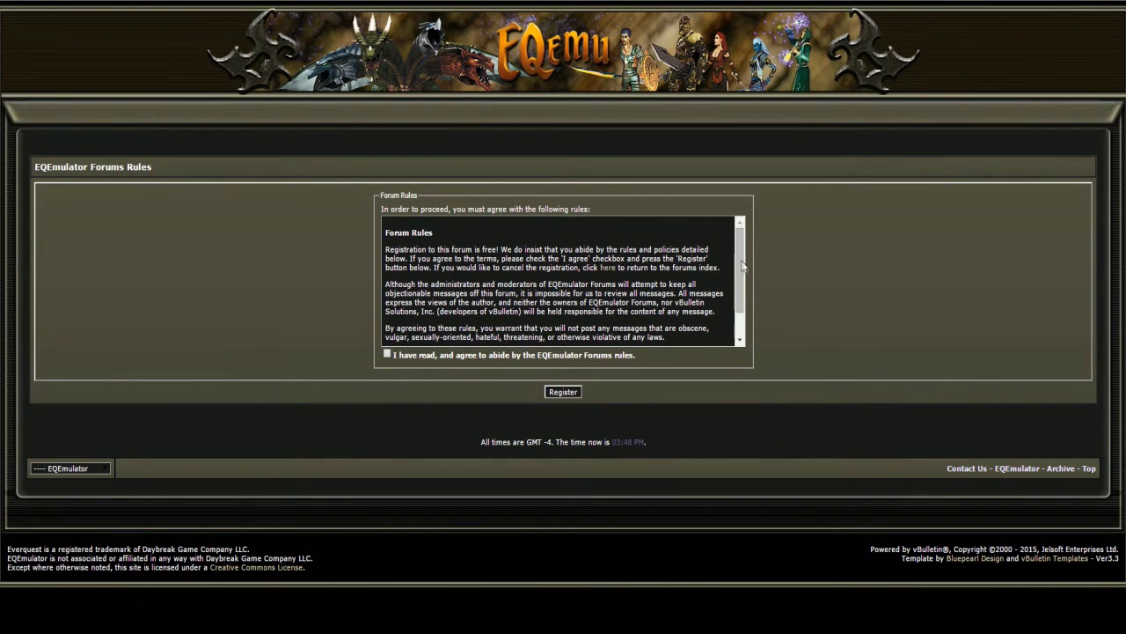
drag(740, 264, 743, 299)
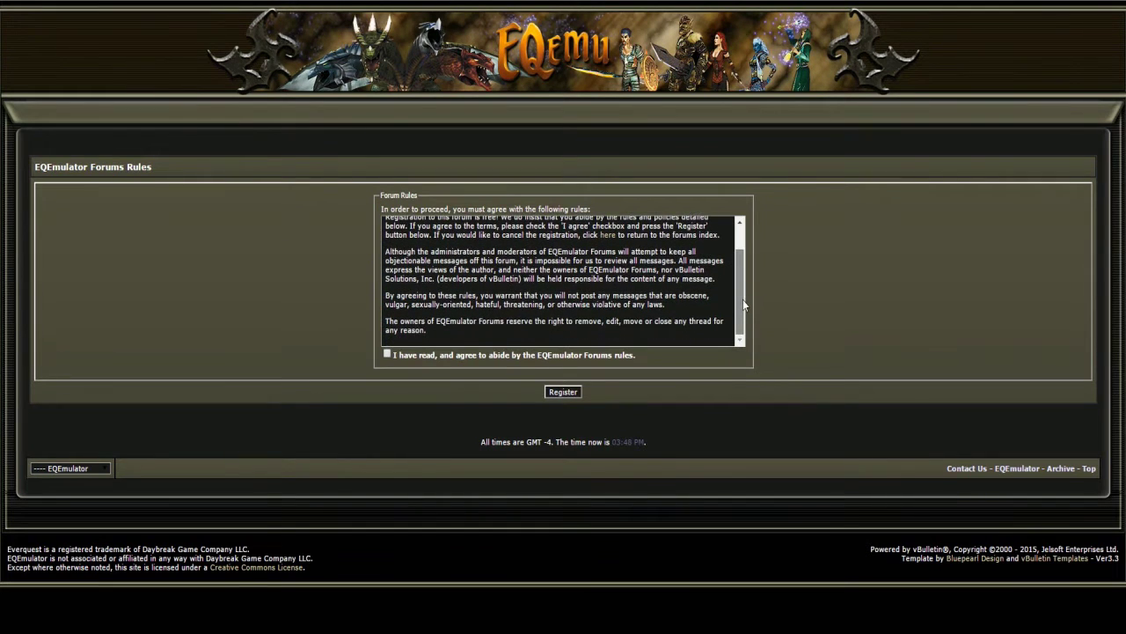
click(386, 354)
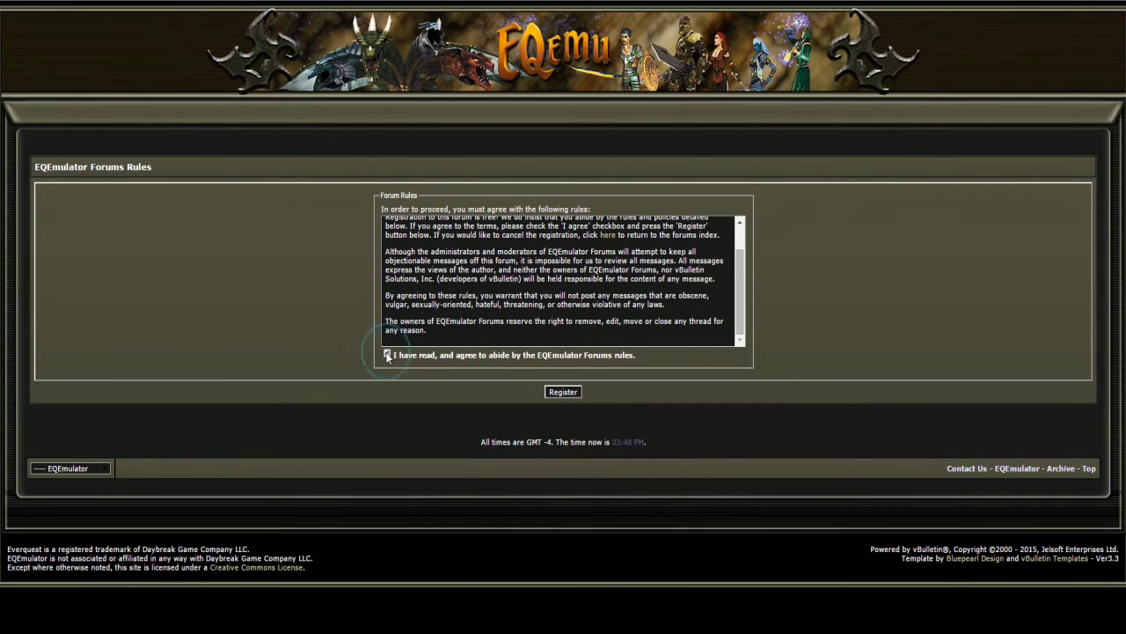
click(555, 392)
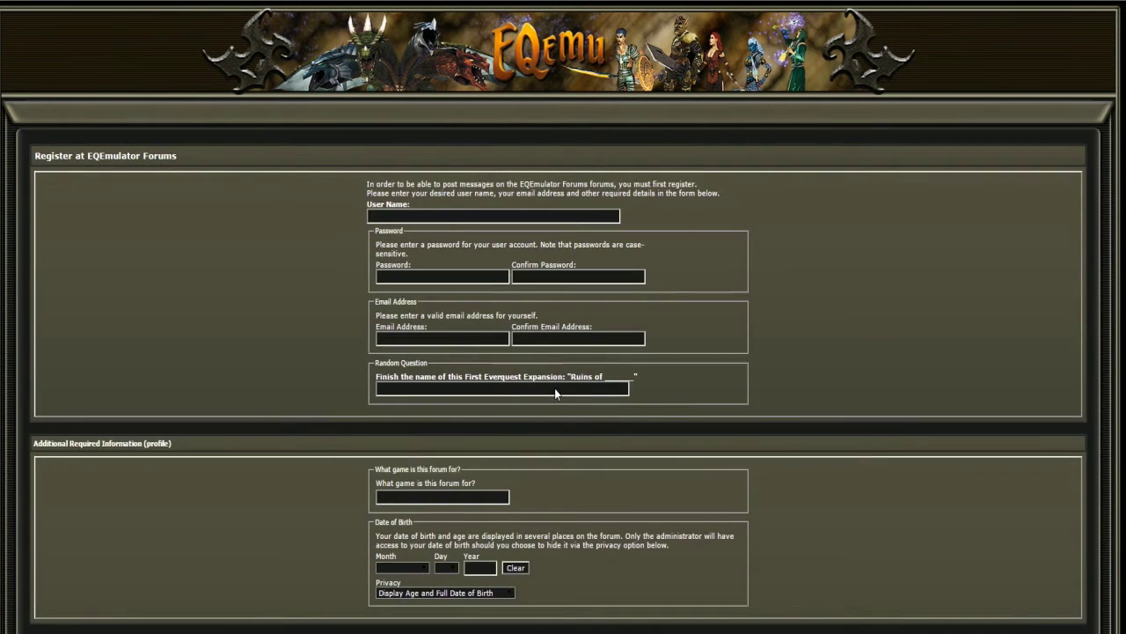
click(466, 216)
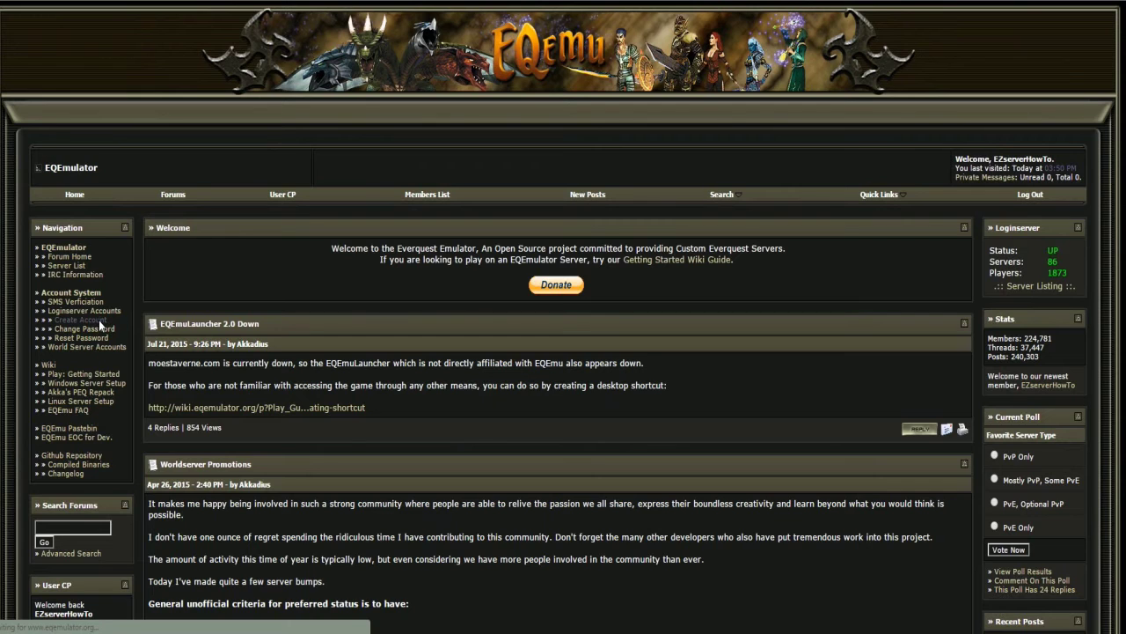
Create the loginserver accounts EZHT01 and EZHT03, entering and confirming a login password for each
click(98, 319)
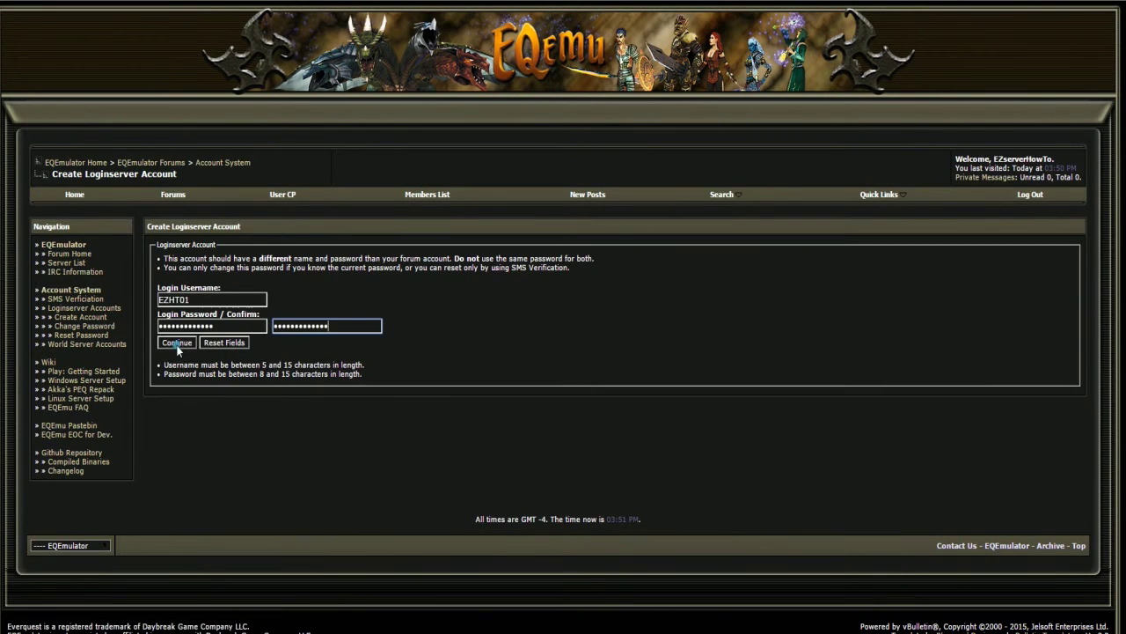
click(177, 343)
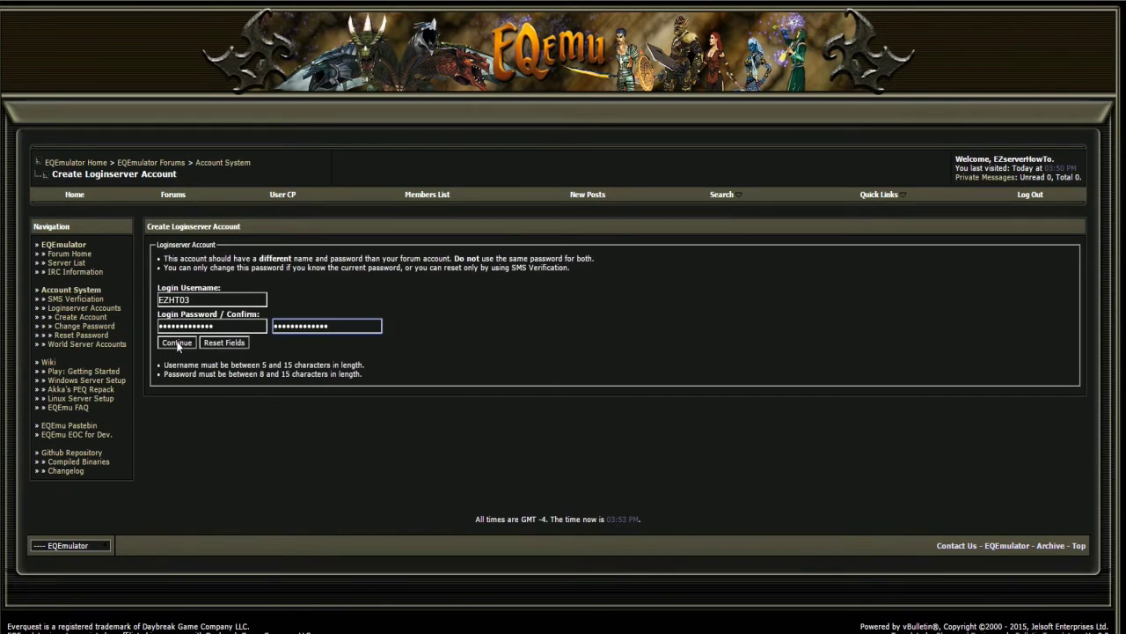
click(177, 342)
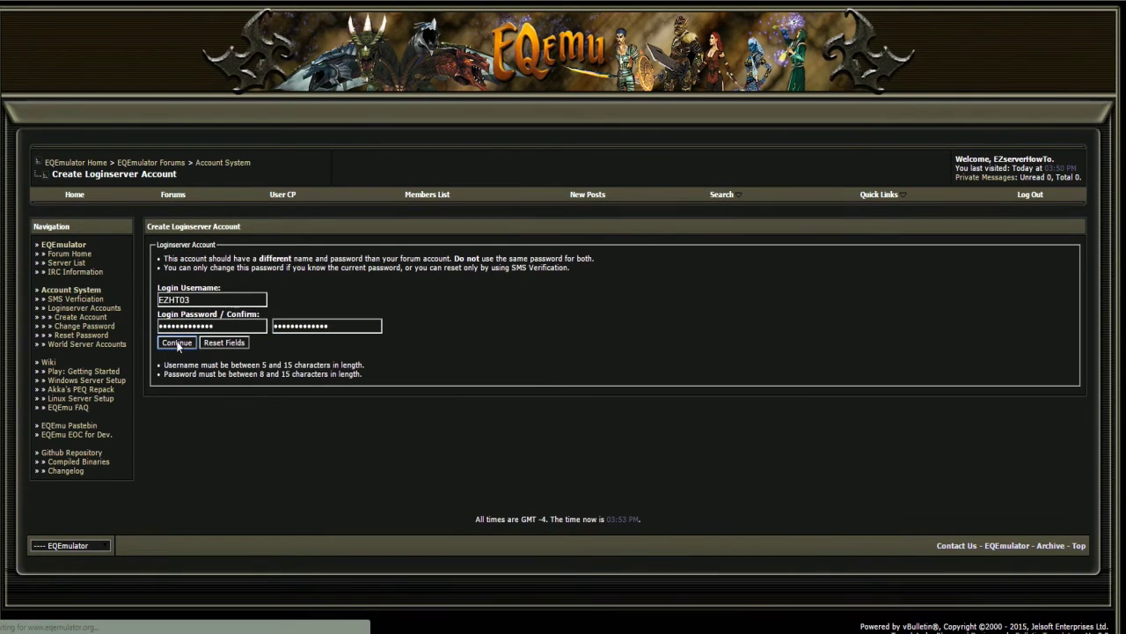
click(73, 315)
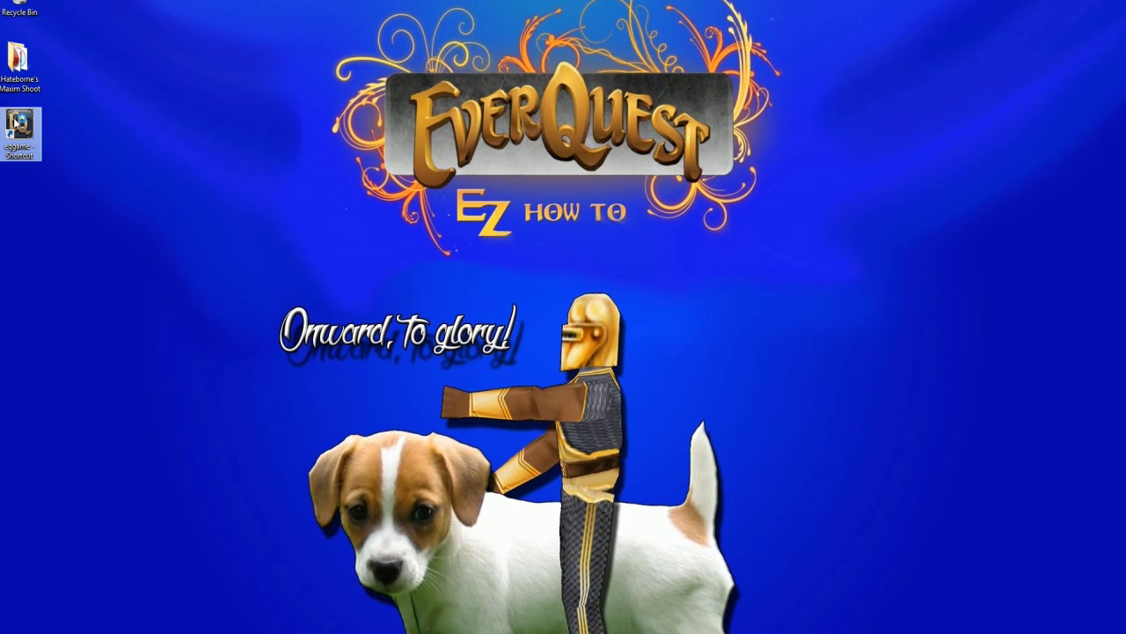
Launch EverQuest from the eqgame desktop shortcut, accept the EULA and log in with the station username and station password
double_click(16, 121)
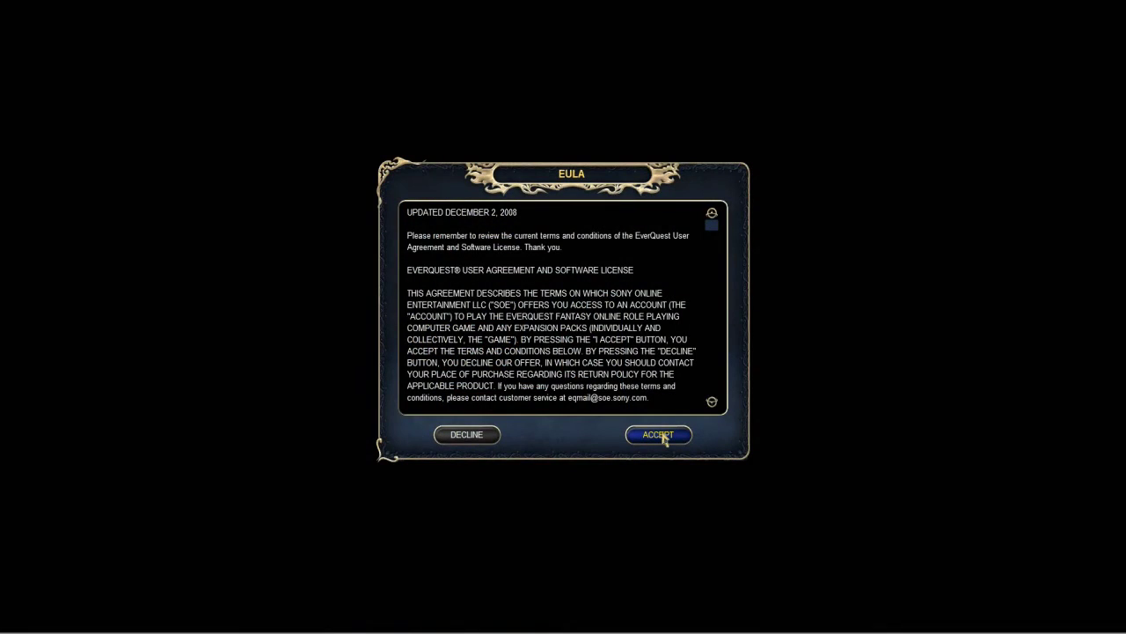
click(662, 435)
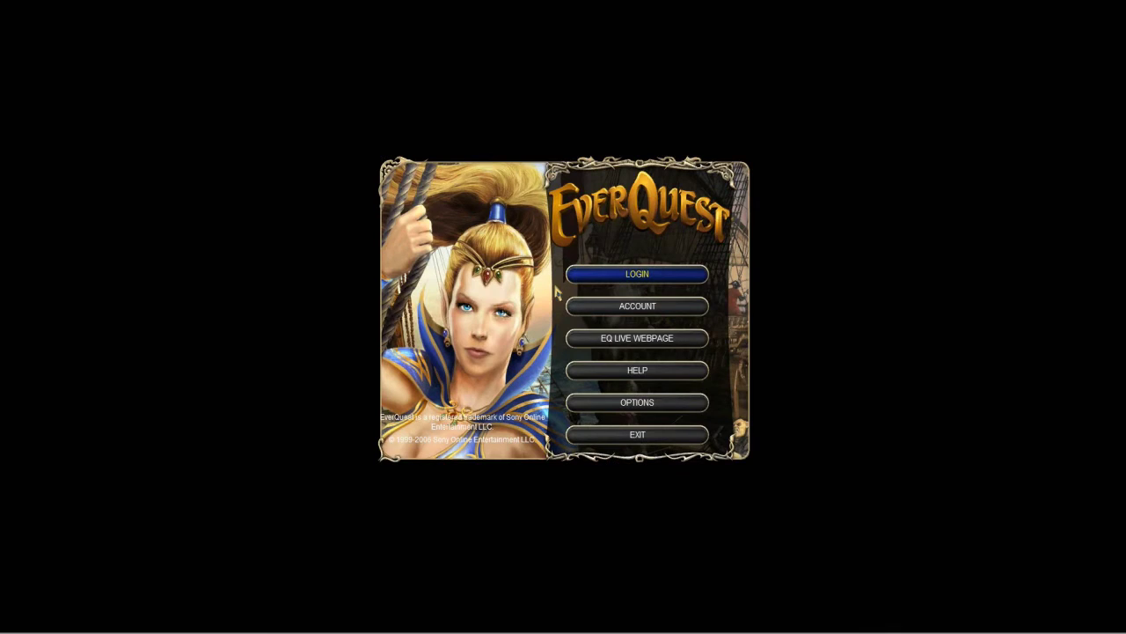
click(614, 280)
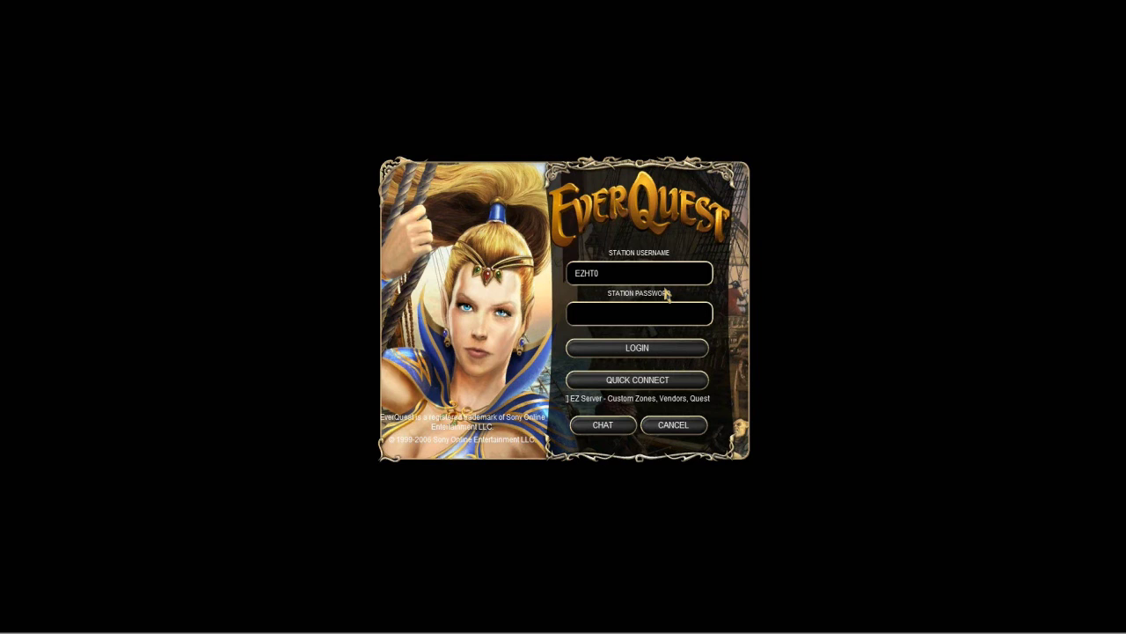
key(Return)
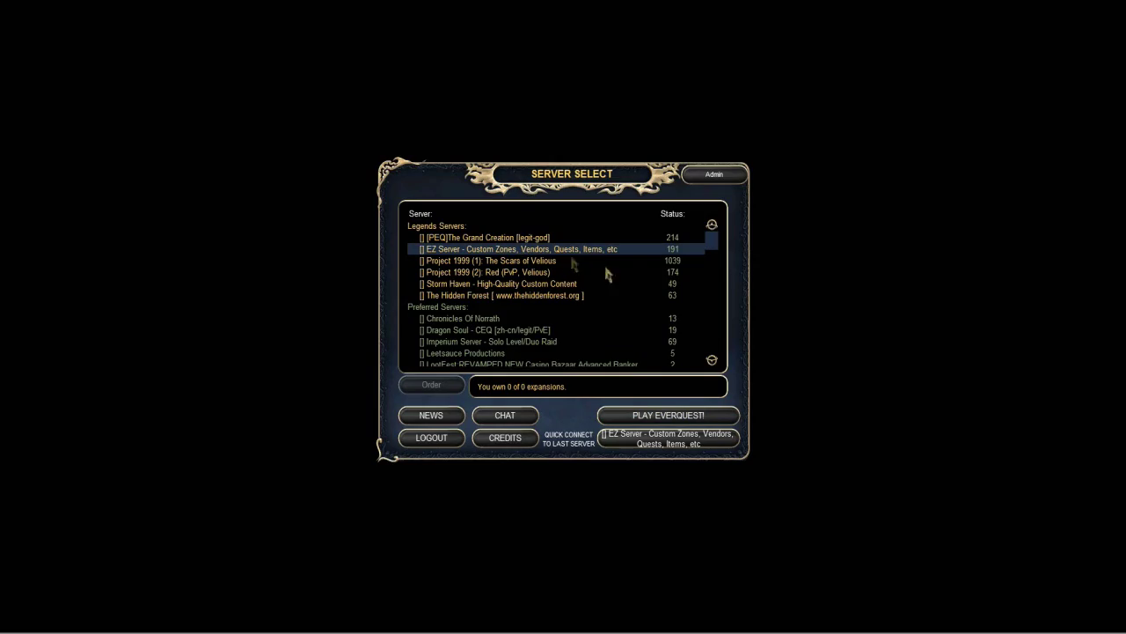
Join EZ Server and set the new gnome character's class to Paladin
click(646, 417)
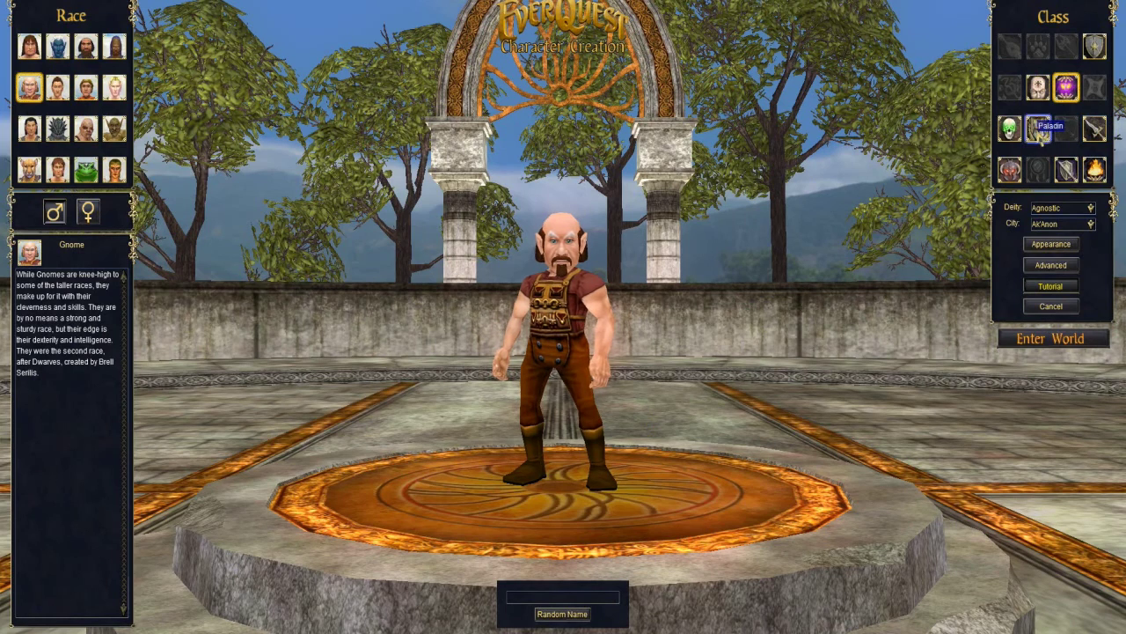
click(1038, 128)
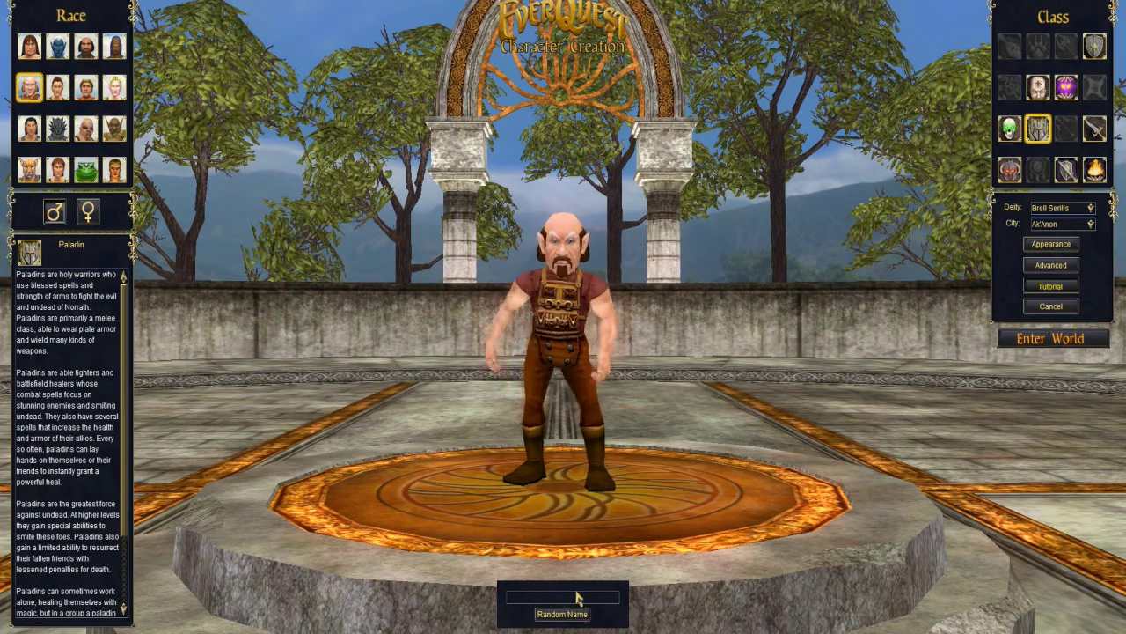
text(Asshole)
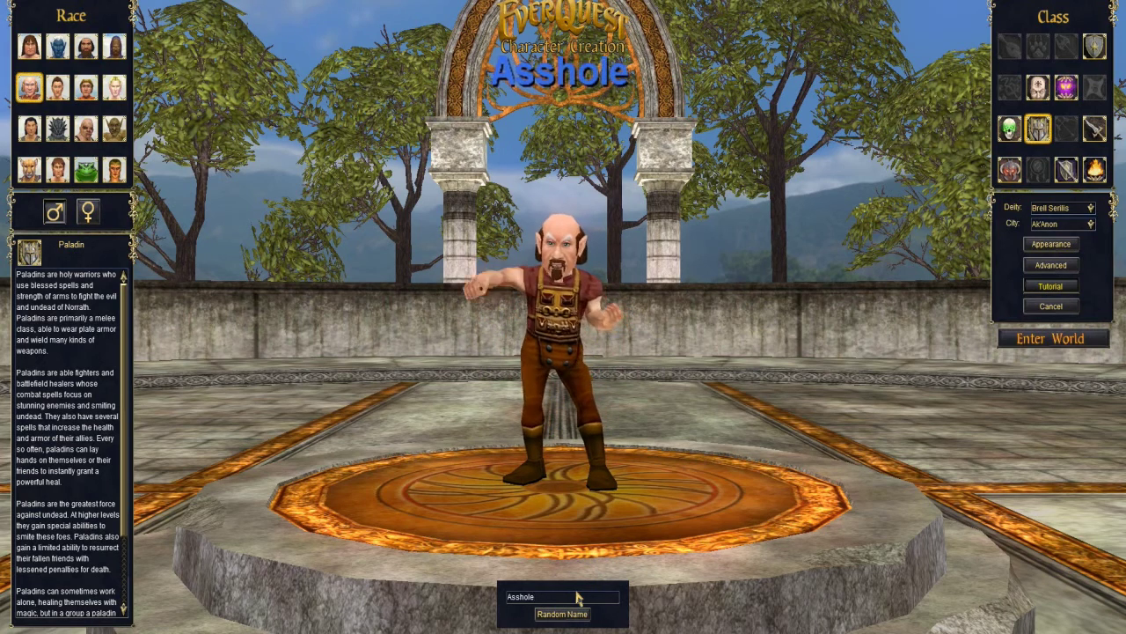
key(BackSpace)
key(BackSpace)
key(BackSpace)
key(BackSpace)
key(BackSpace)
key(BackSpace)
key(BackSpace)
Name the character Megaheal to enter the world with it, and hide the game interface
text(Megaheal)
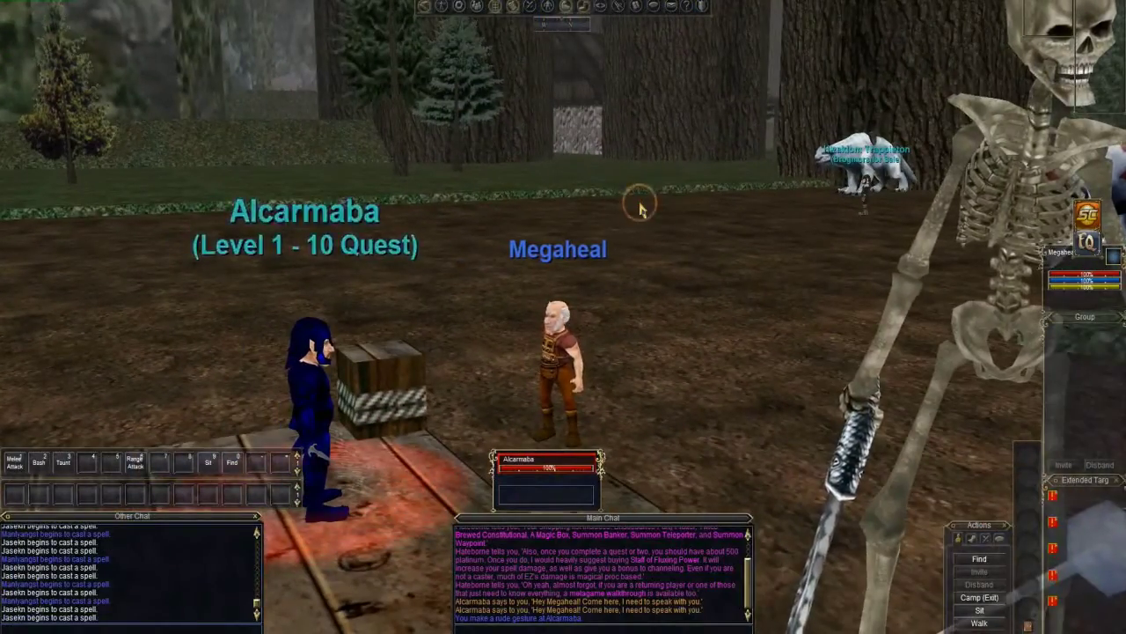
key(alt+shift+h)
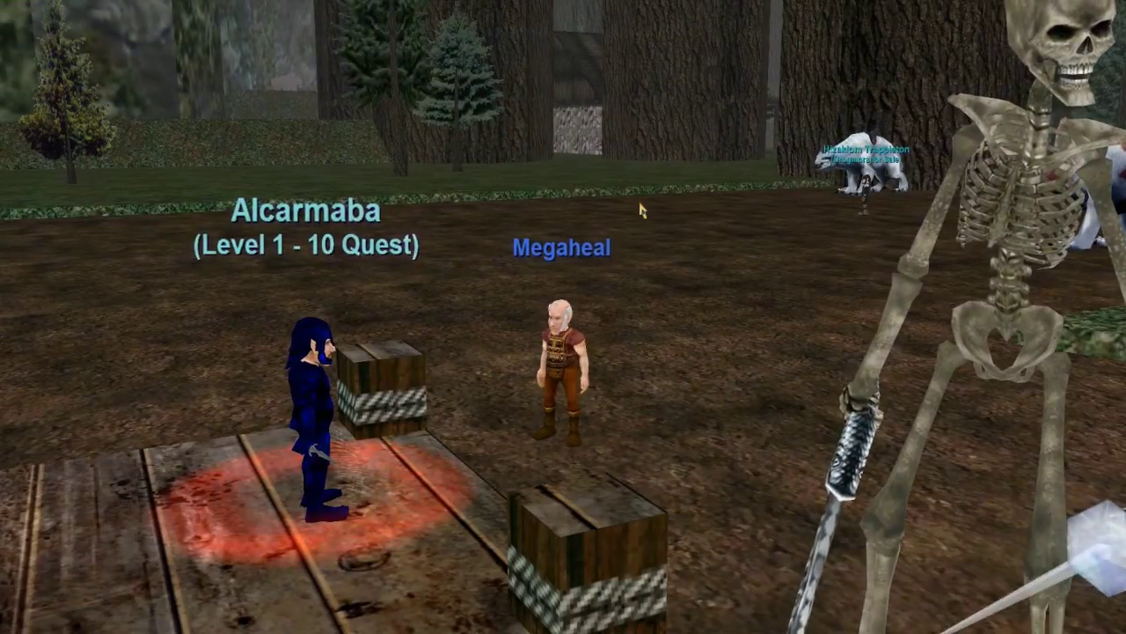